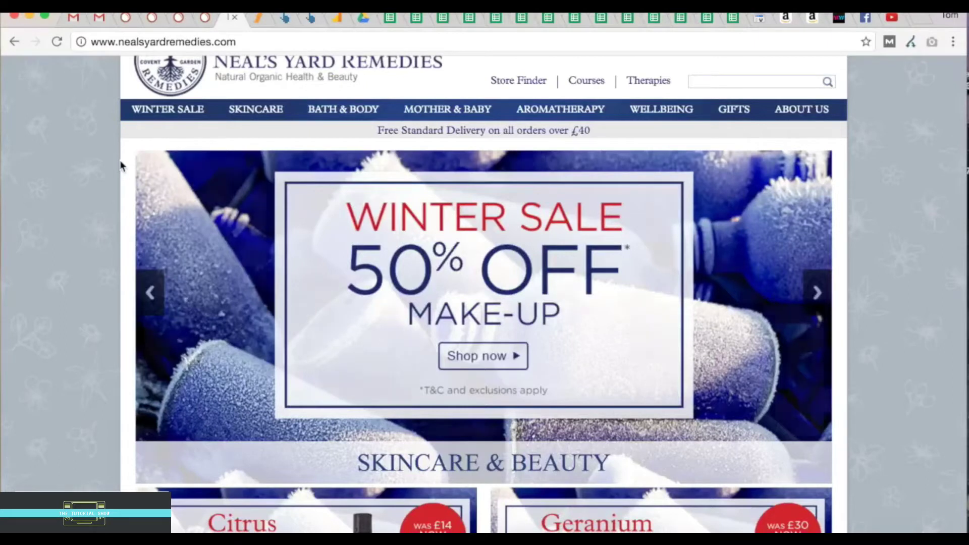
# Look over the Neal's Yard Remedies homepage and copy its web address.
pyautogui.scroll(-5, 121, 162)
pyautogui.scroll(-8, 120, 162)
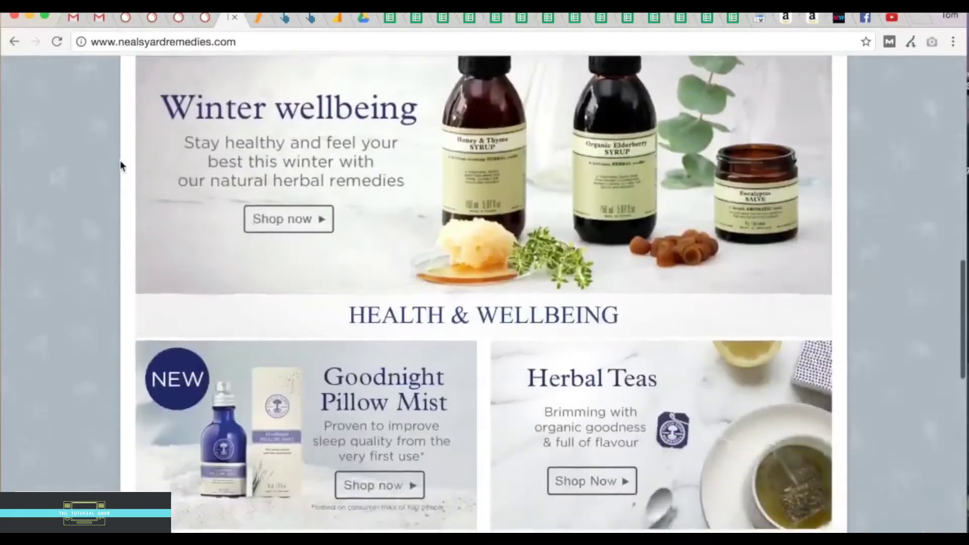
pyautogui.scroll(5, 120, 162)
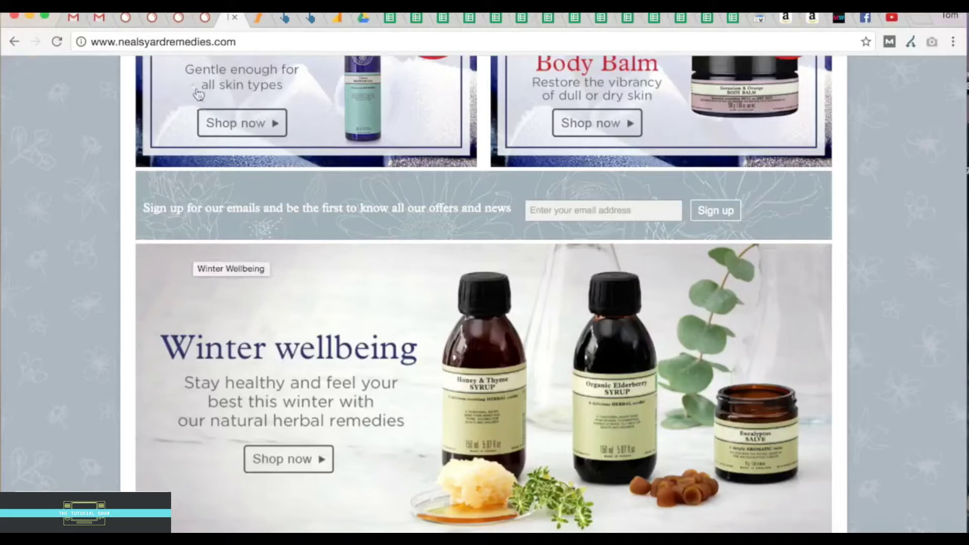
pyautogui.click(190, 42)
pyautogui.press('super+c')
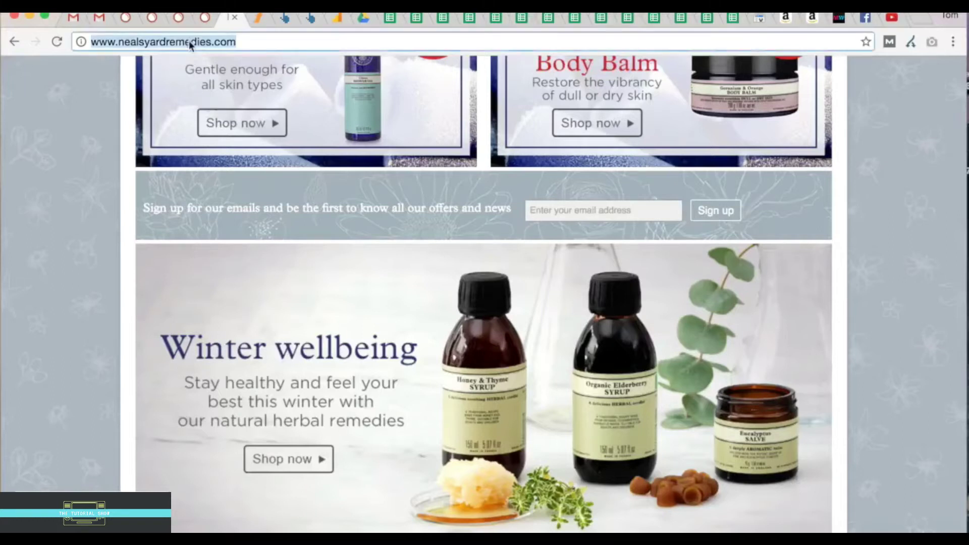
pyautogui.click(206, 20)
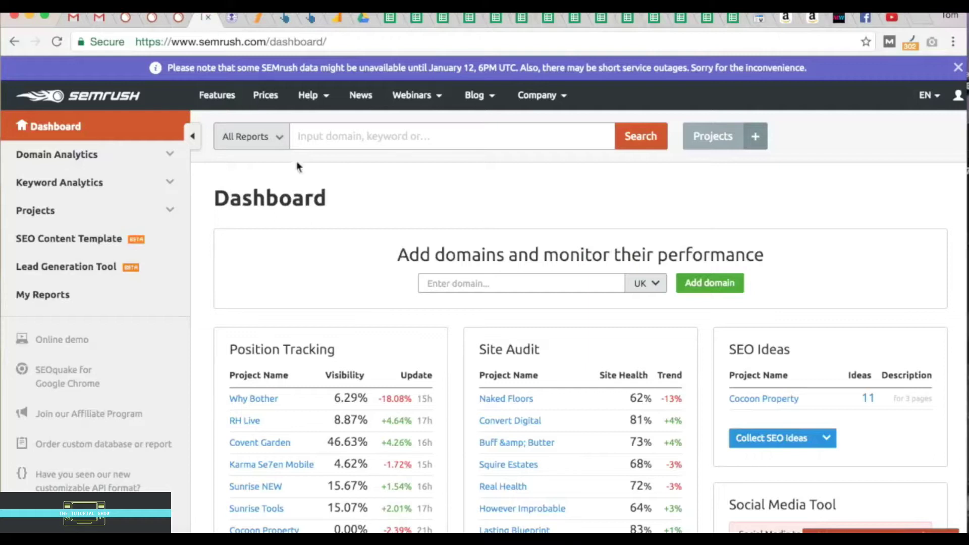
pyautogui.click(328, 136)
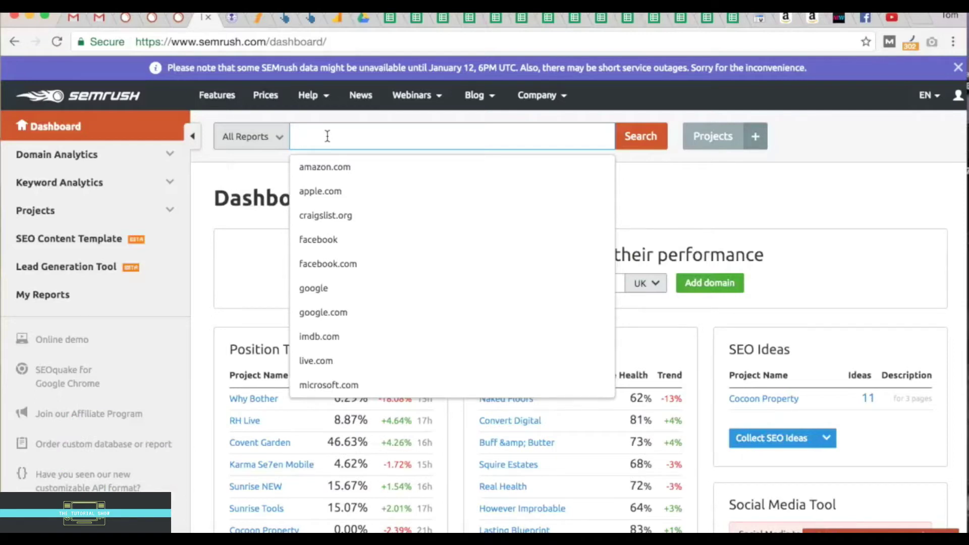
pyautogui.press('super+v')
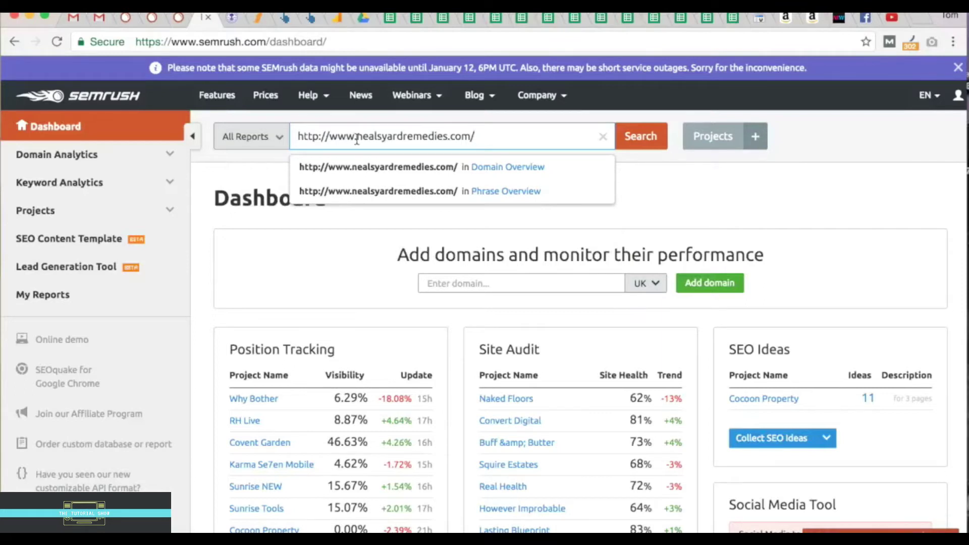
pyautogui.moveTo(357, 140); pyautogui.dragTo(299, 137)
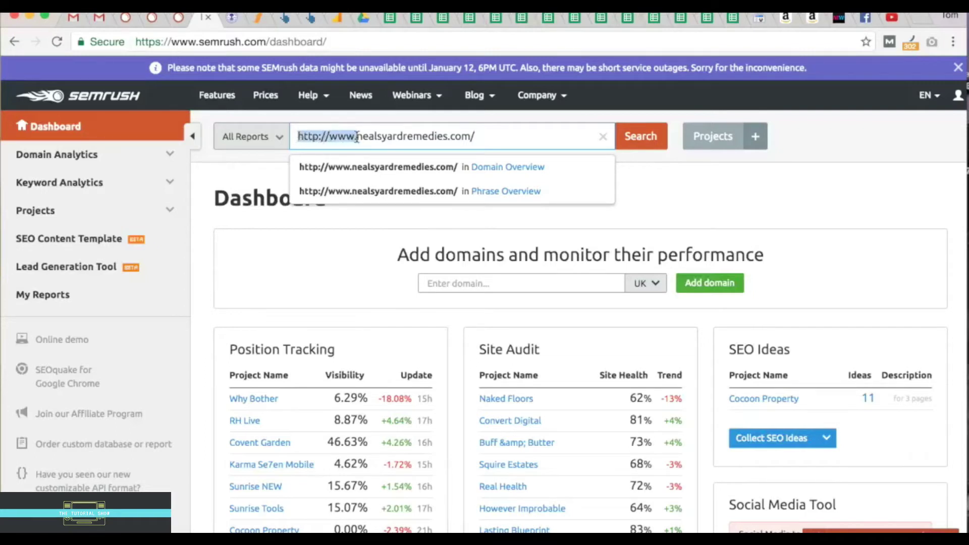
pyautogui.press('BackSpace')
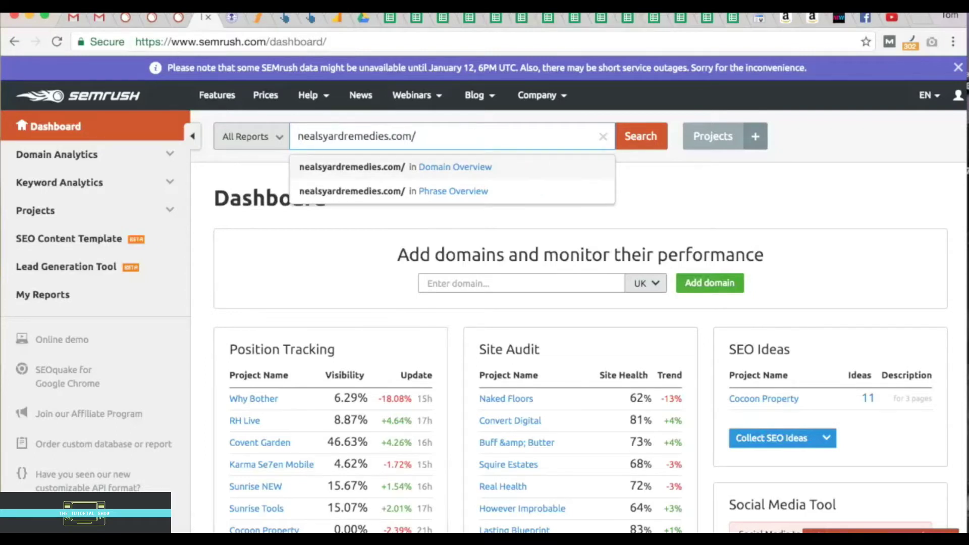
pyautogui.press('Return')
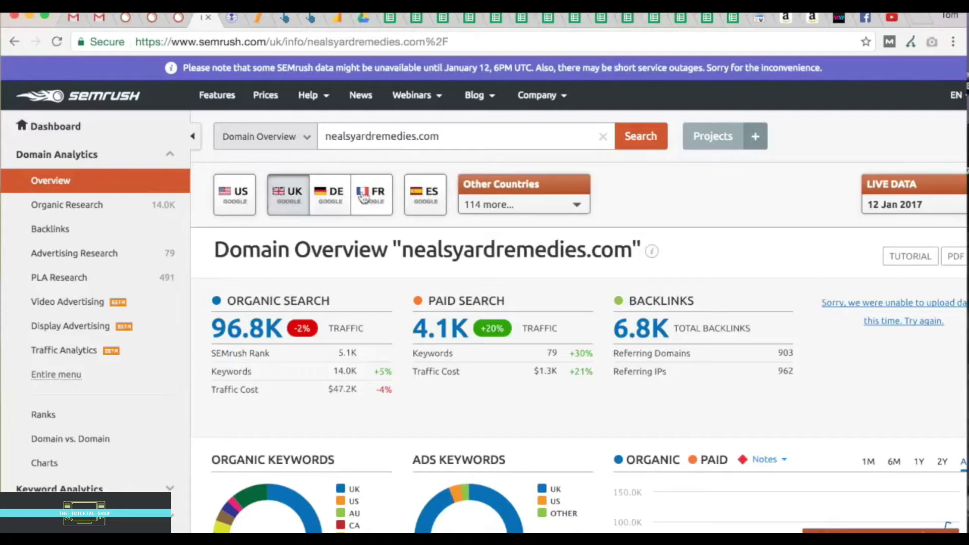
# Open the full report of the domain's top organic keywords at its organic search positions table.
pyautogui.scroll(-10, 364, 196)
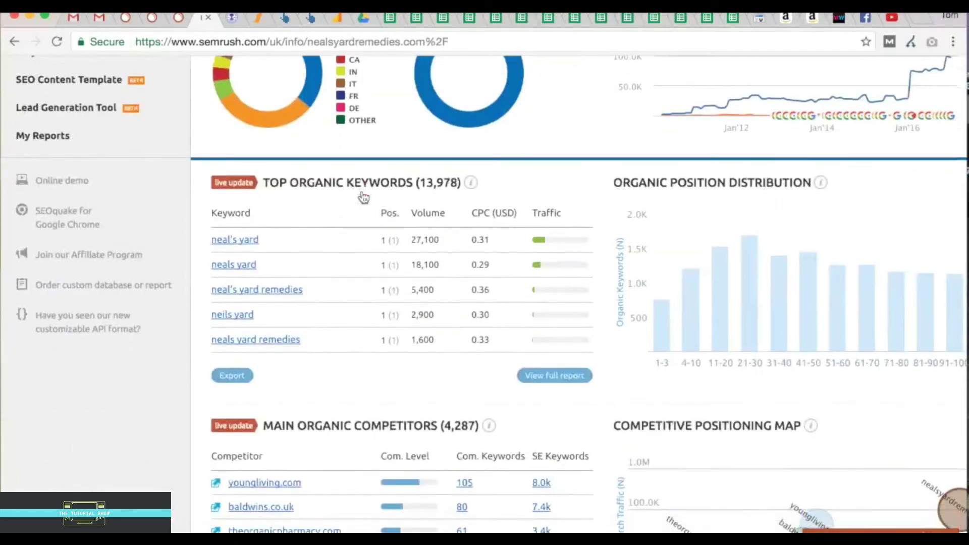
pyautogui.click(550, 378)
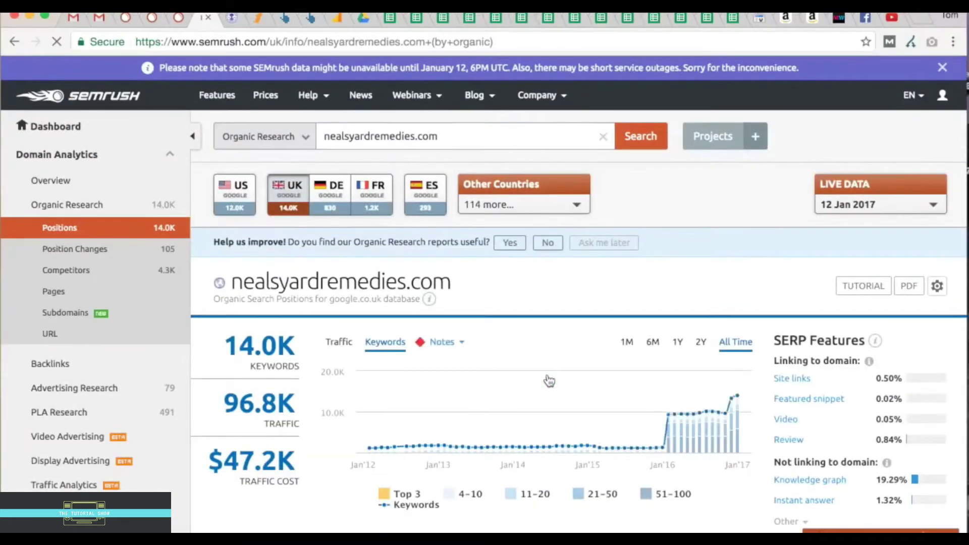
pyautogui.scroll(-3, 549, 381)
pyautogui.scroll(-8, 550, 381)
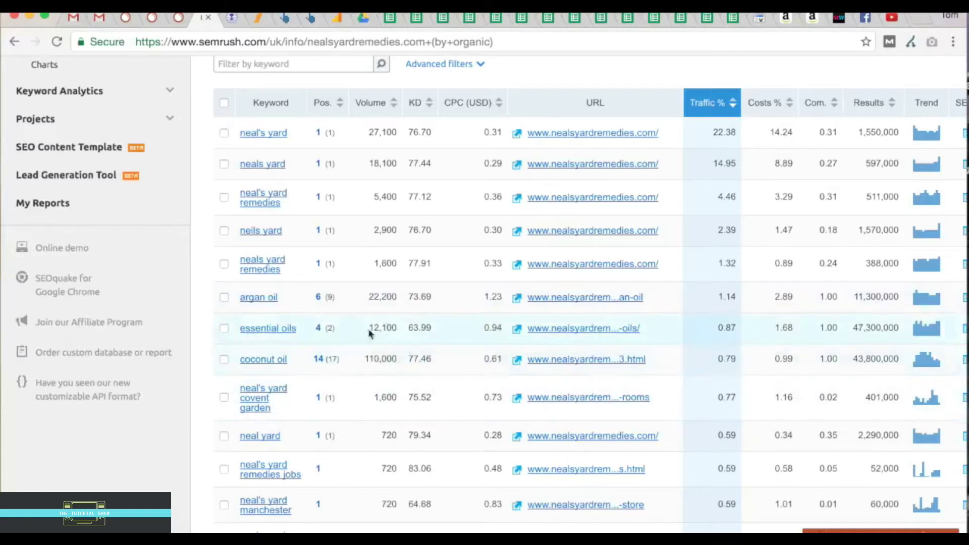
# Examine the organic search positions table, comparing branded and generic keywords by ranking position and search volume.
pyautogui.scroll(-3, 366, 361)
pyautogui.scroll(-2, 367, 362)
pyautogui.scroll(3, 367, 363)
pyautogui.moveTo(289, 289)
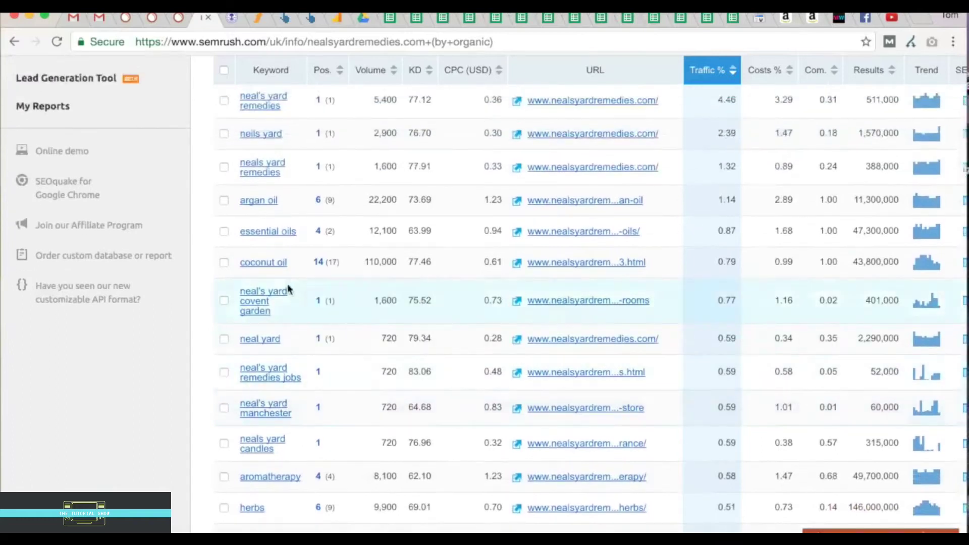
pyautogui.scroll(2, 325, 269)
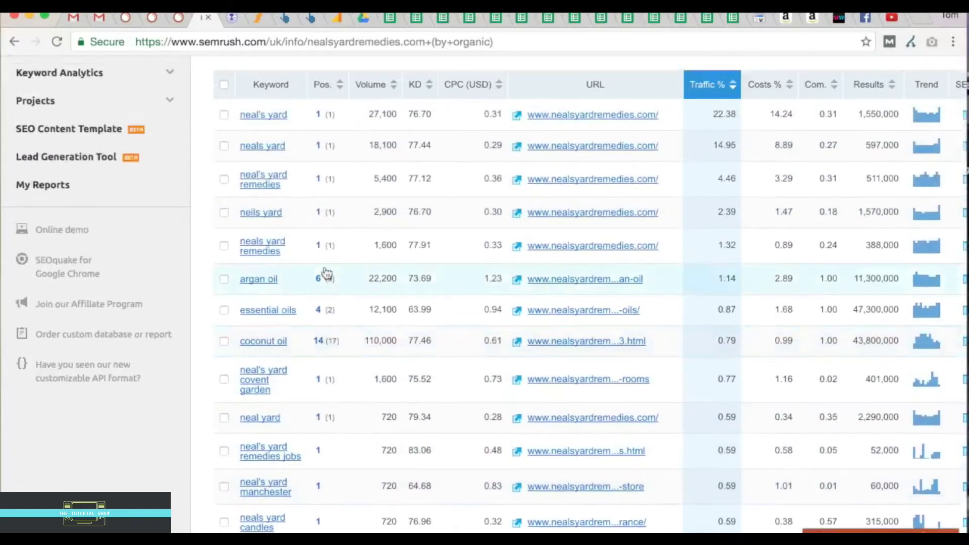
pyautogui.scroll(1, 321, 275)
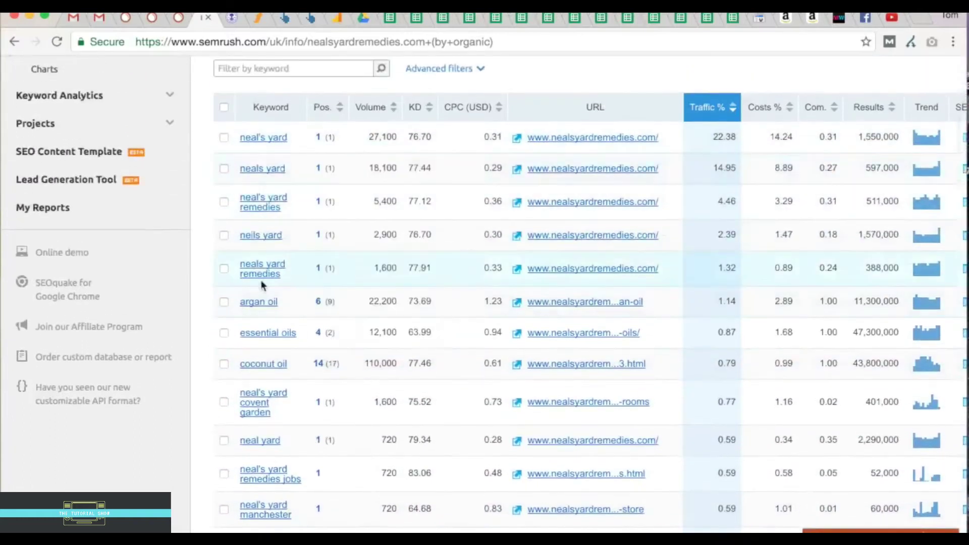
pyautogui.scroll(-3, 262, 282)
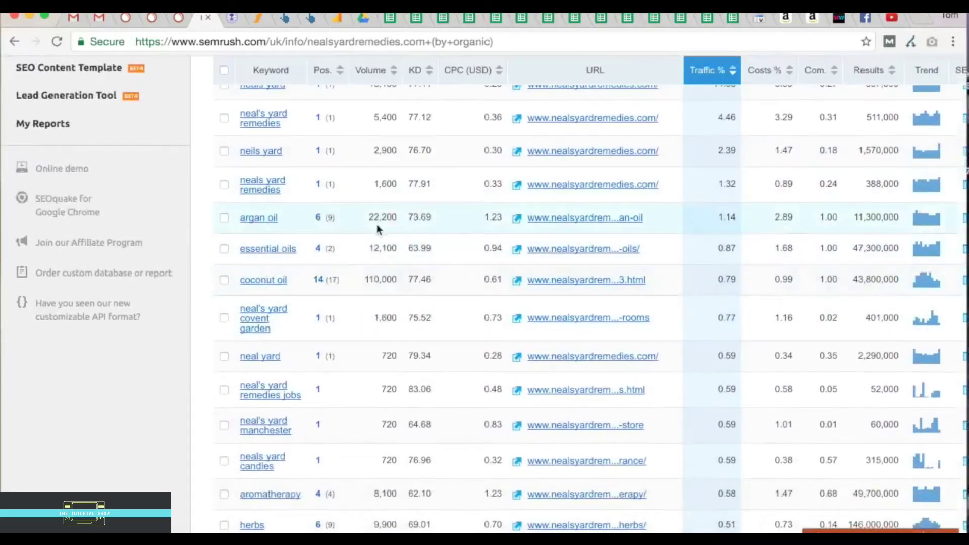
pyautogui.scroll(-1, 343, 285)
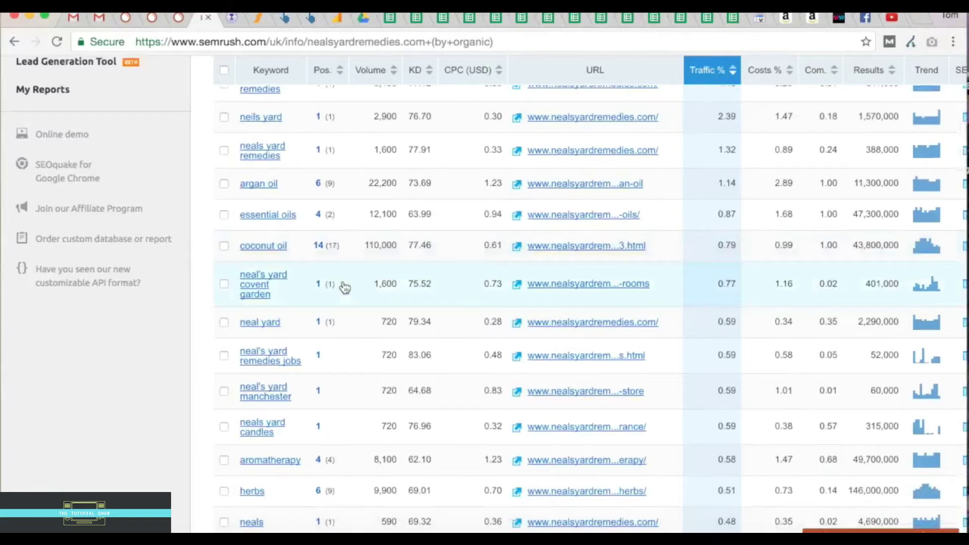
pyautogui.scroll(-3, 345, 287)
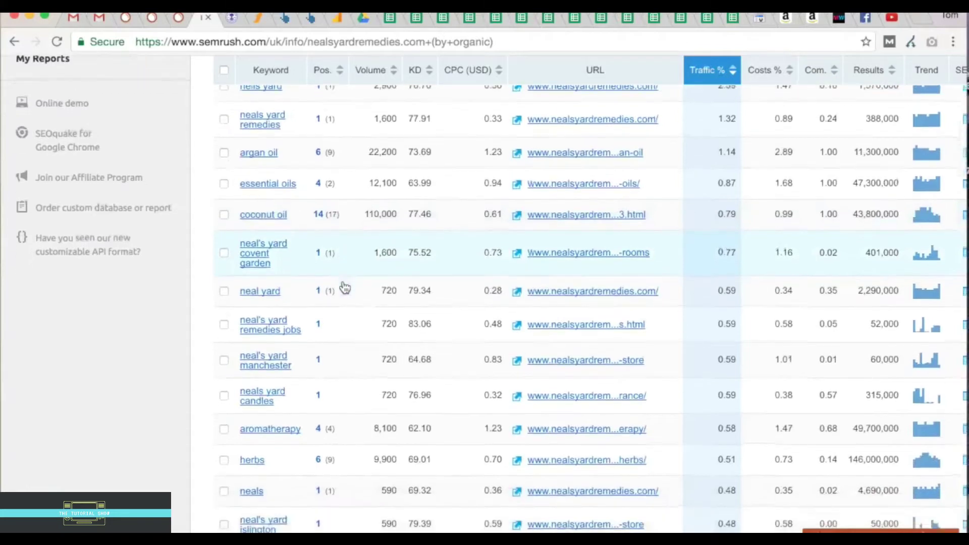
pyautogui.scroll(-1, 345, 287)
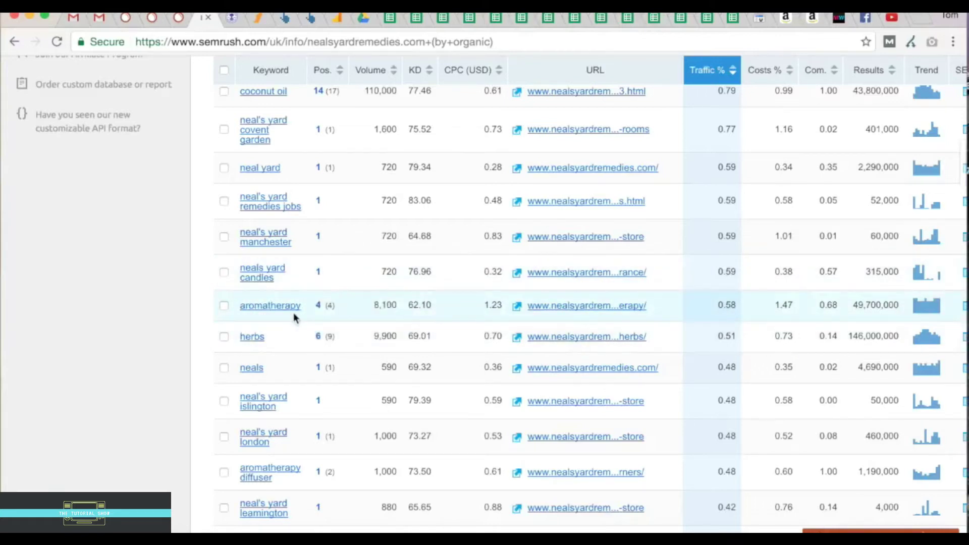
pyautogui.scroll(-2, 302, 404)
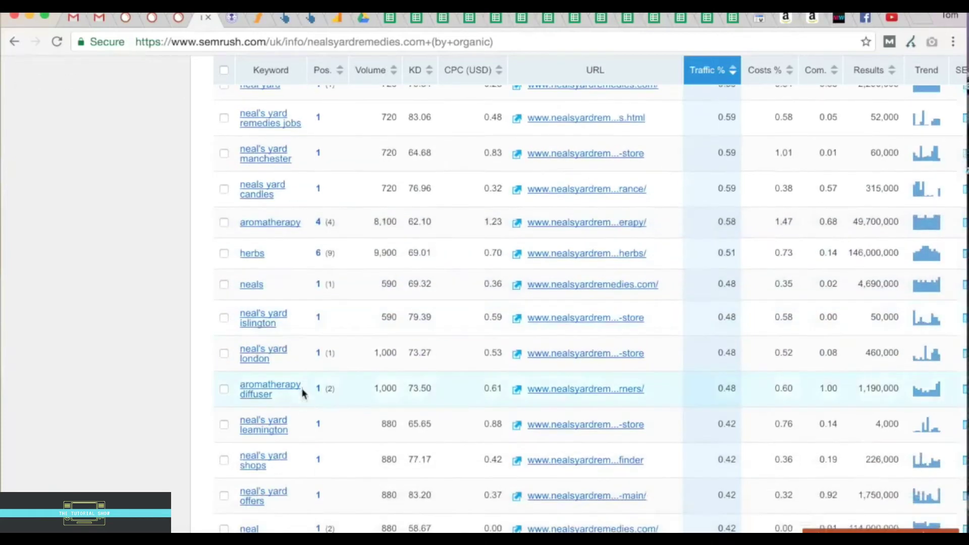
pyautogui.scroll(-2, 282, 422)
pyautogui.scroll(-4, 280, 421)
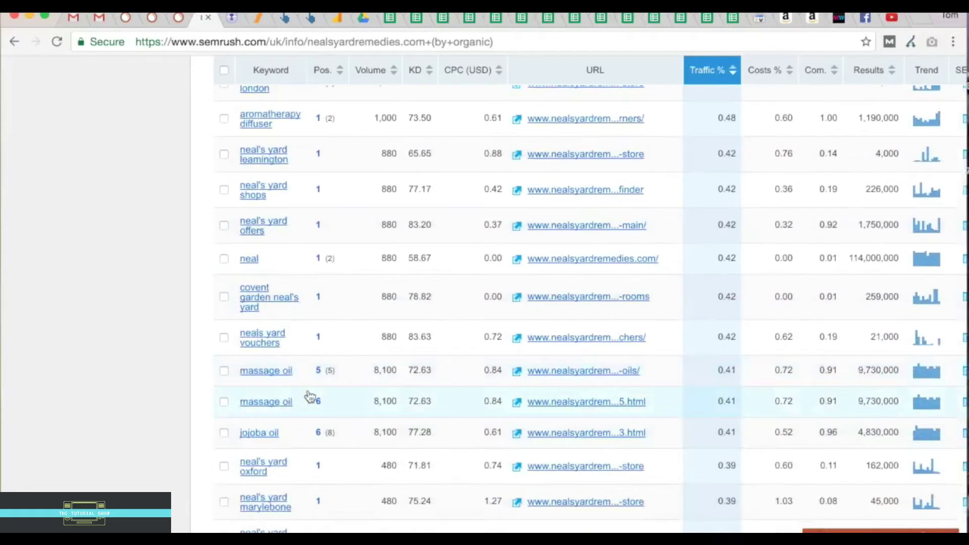
pyautogui.scroll(-5, 310, 396)
# Open the Neal's Yard Remedies page that ranks for the keyword "essential oils".
pyautogui.scroll(15, 310, 396)
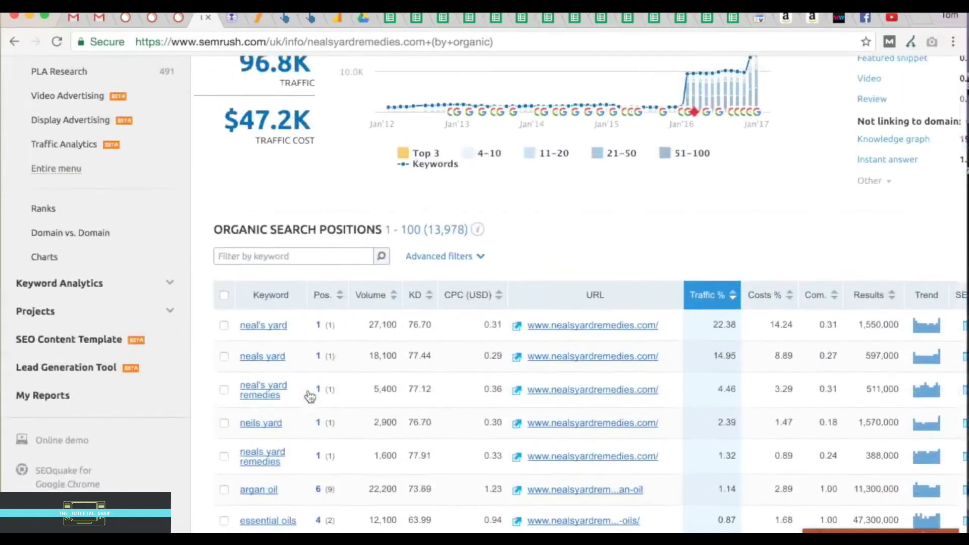
pyautogui.scroll(-2, 331, 420)
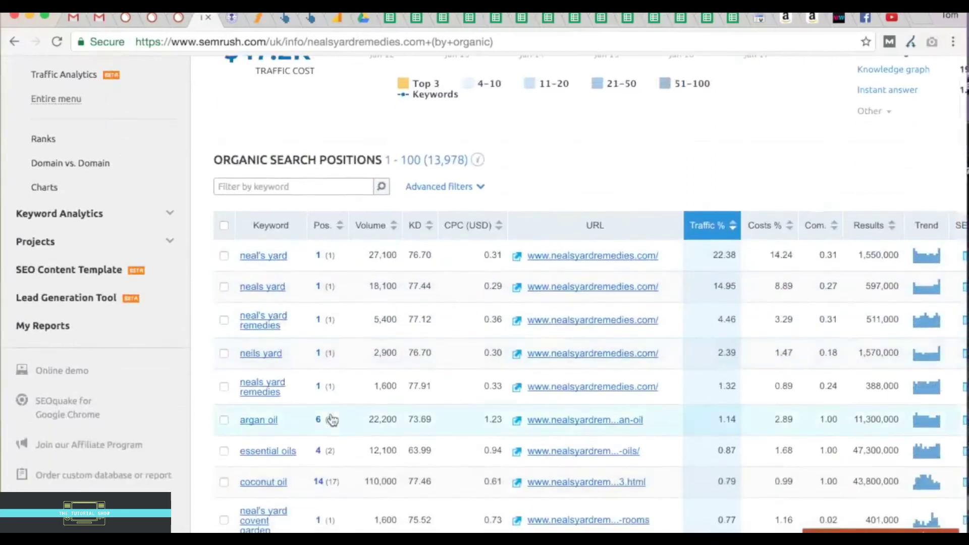
pyautogui.scroll(-3, 331, 420)
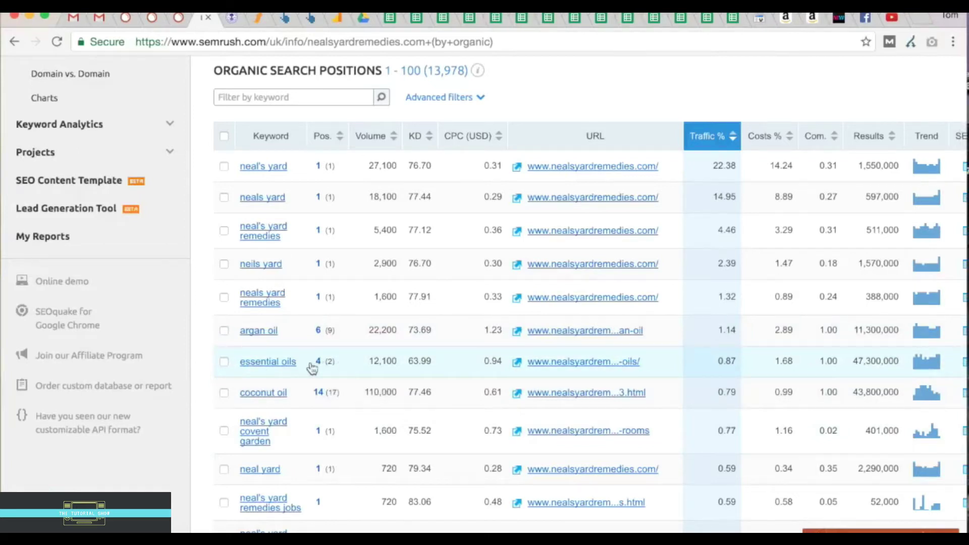
pyautogui.click(519, 370)
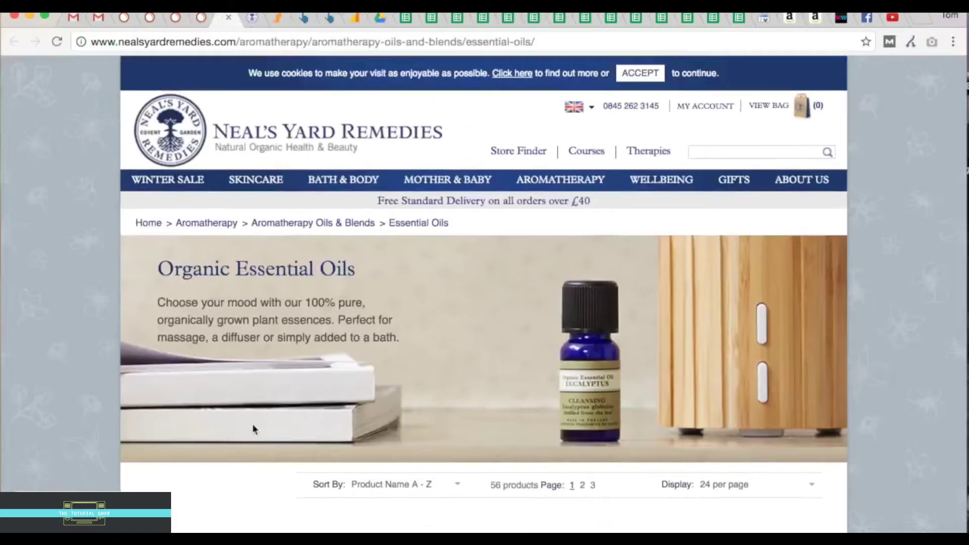
# Examine the Organic Essential Oils category page, including its heading, introductory text, navigation and product listings.
pyautogui.scroll(-2, 252, 424)
pyautogui.scroll(-12, 254, 429)
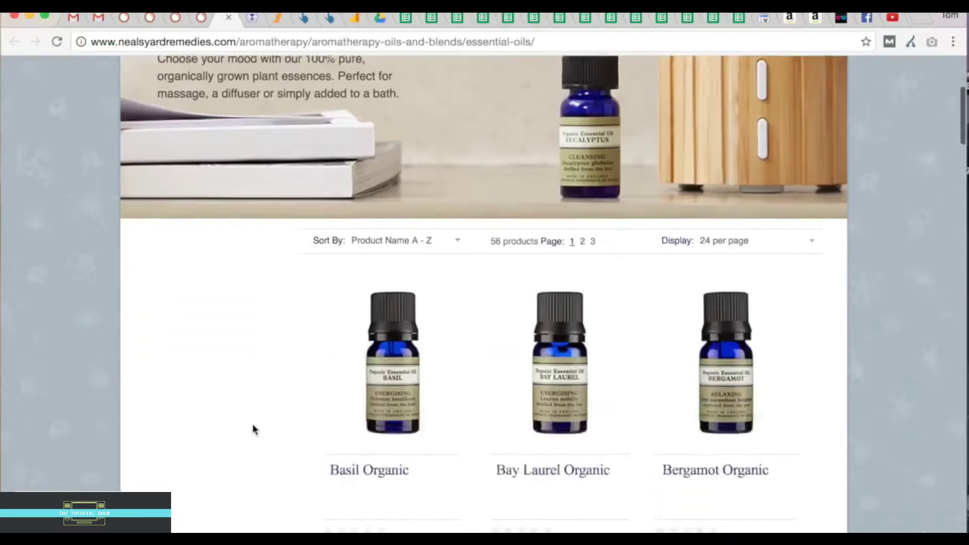
pyautogui.scroll(-12, 254, 429)
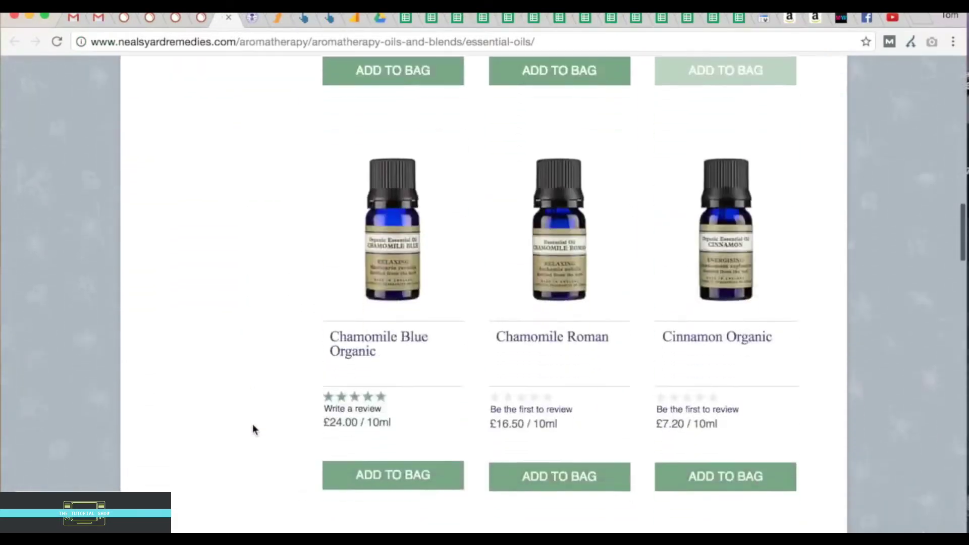
pyautogui.scroll(-10, 253, 429)
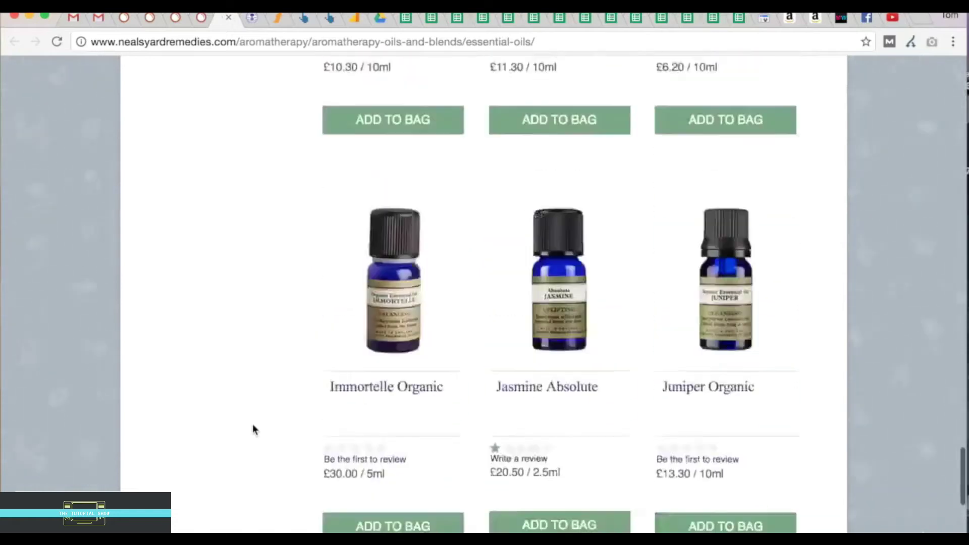
pyautogui.scroll(8, 254, 429)
pyautogui.scroll(20, 253, 429)
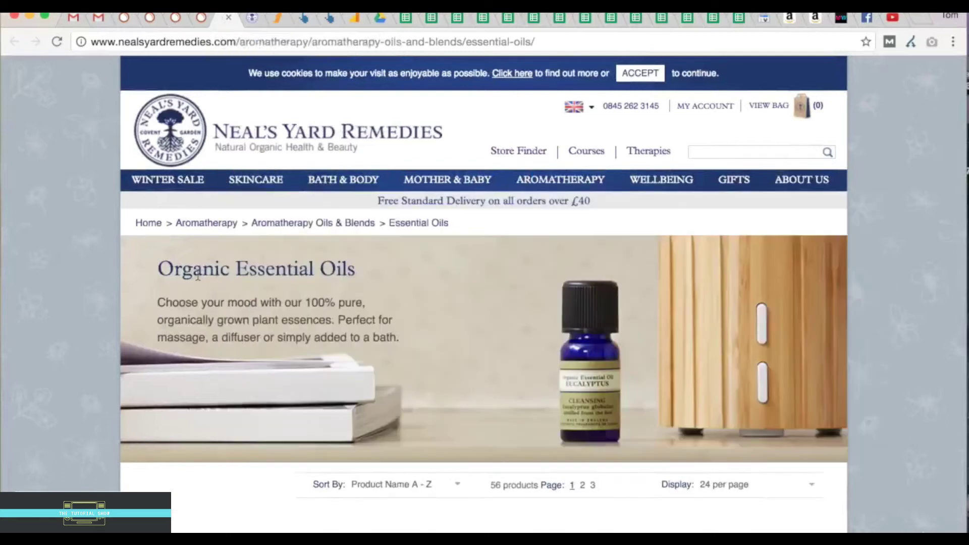
pyautogui.scroll(-2, 264, 342)
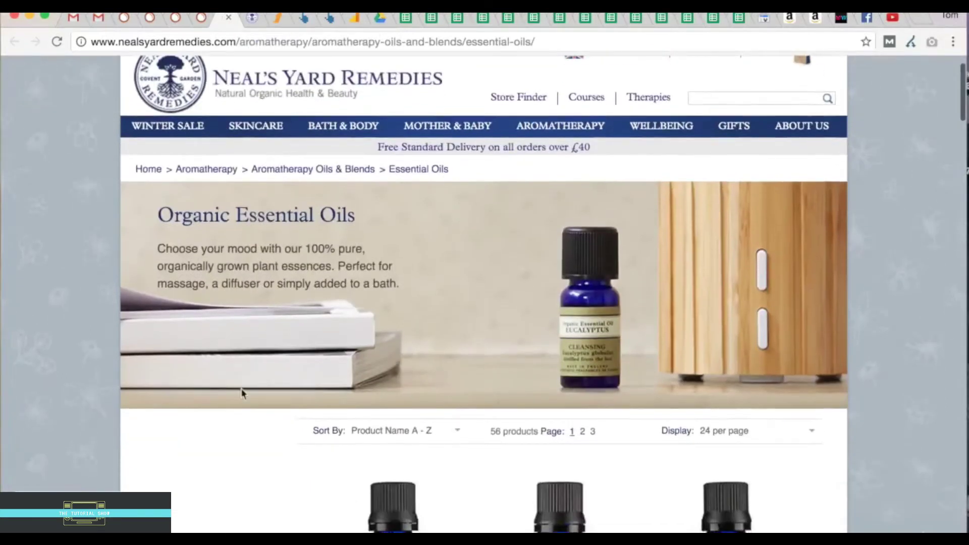
pyautogui.scroll(-20, 241, 389)
pyautogui.scroll(-20, 242, 391)
pyautogui.scroll(20, 240, 388)
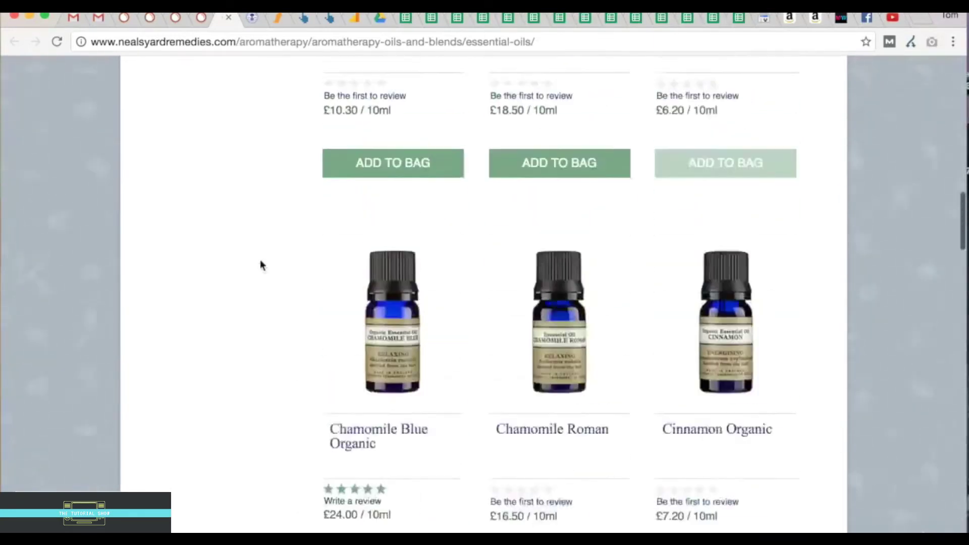
pyautogui.scroll(15, 260, 265)
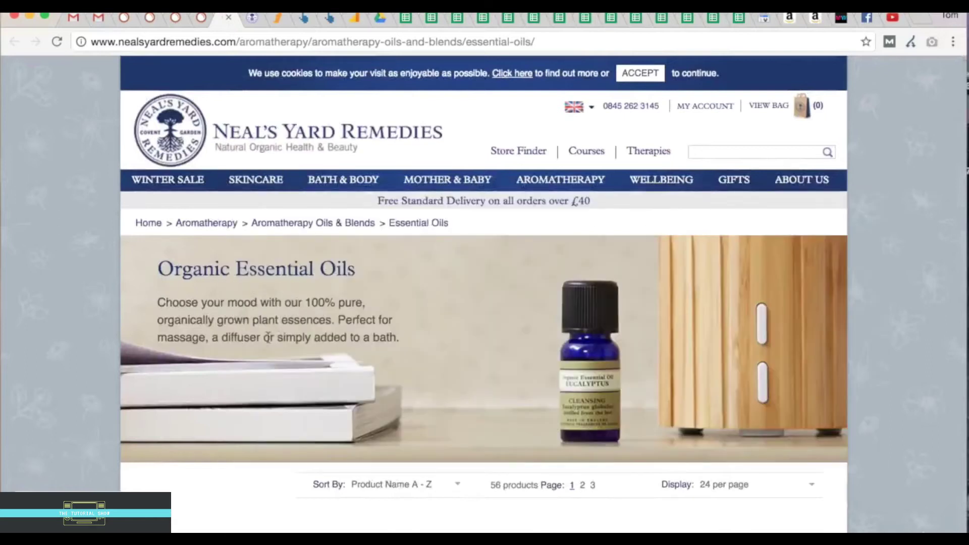
pyautogui.scroll(-2, 266, 395)
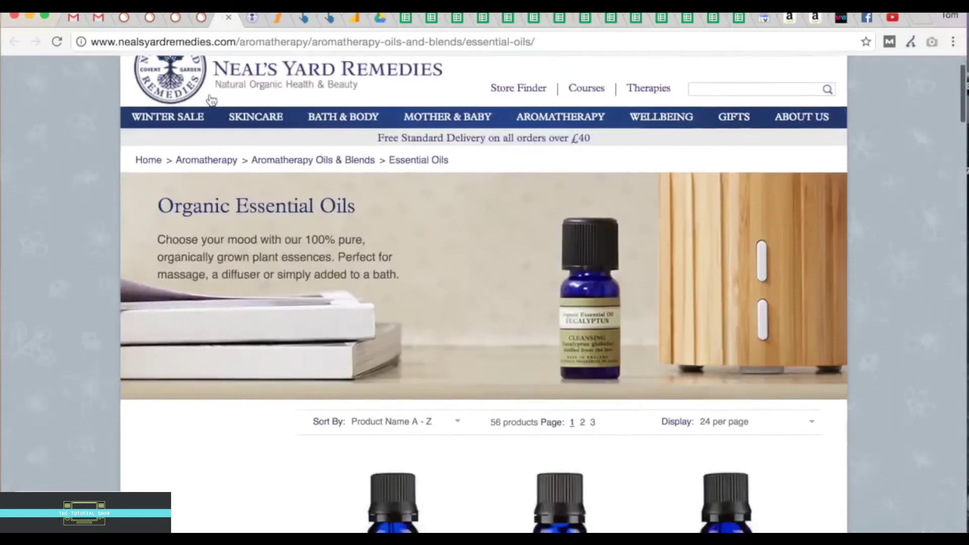
pyautogui.moveTo(255, 117)
pyautogui.scroll(2, 249, 171)
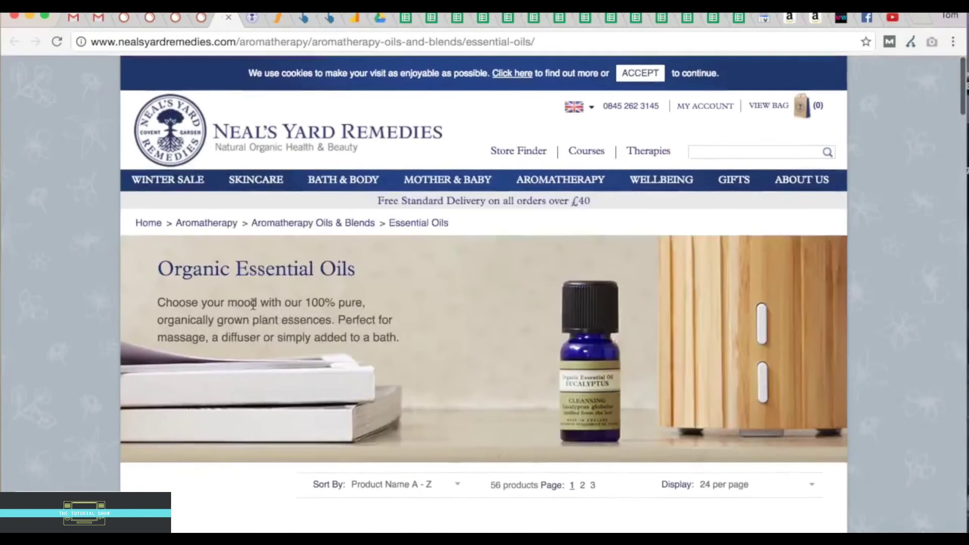
pyautogui.scroll(-6, 251, 303)
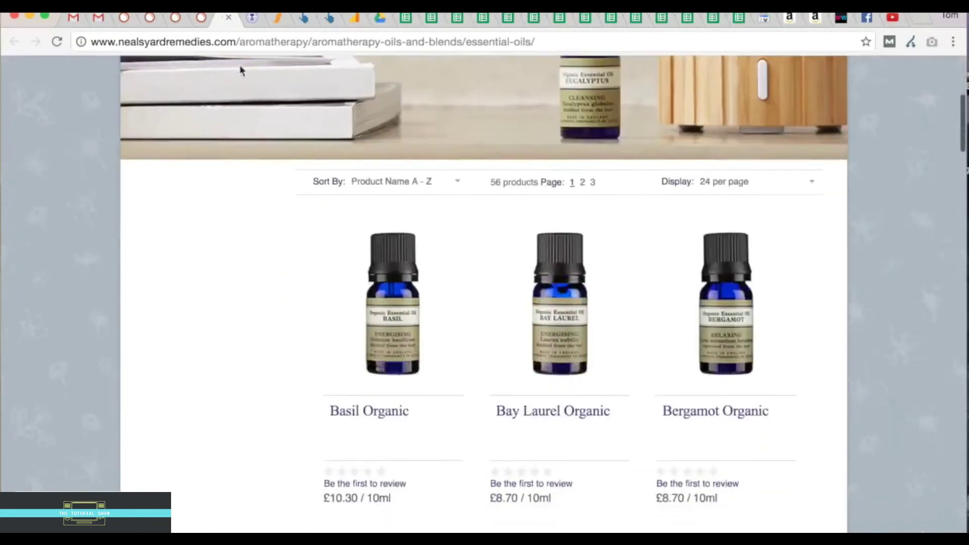
# Check the "essential oils" entry in the SEMrush positions table against the heading and navigation of its ranking Neal's Yard page.
pyautogui.click(200, 17)
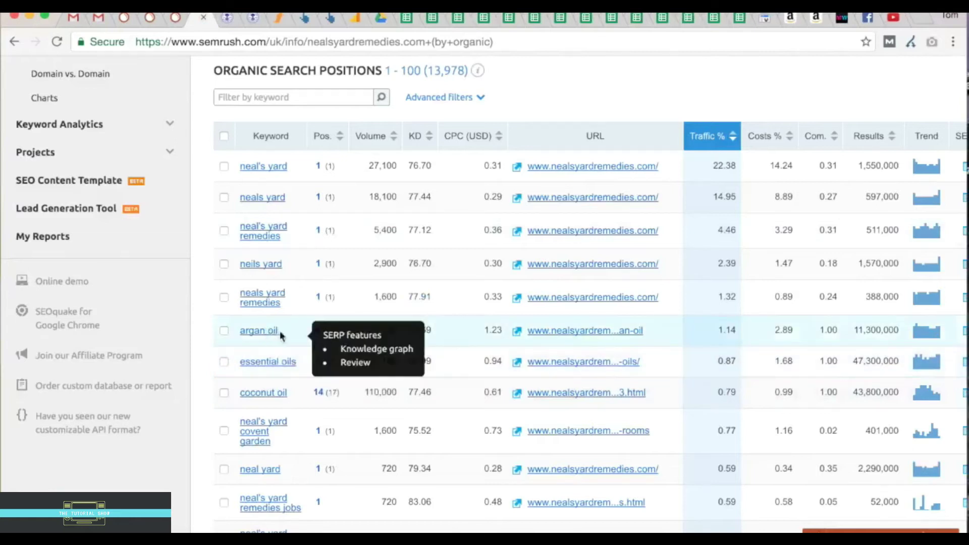
pyautogui.click(225, 20)
pyautogui.scroll(2, 338, 245)
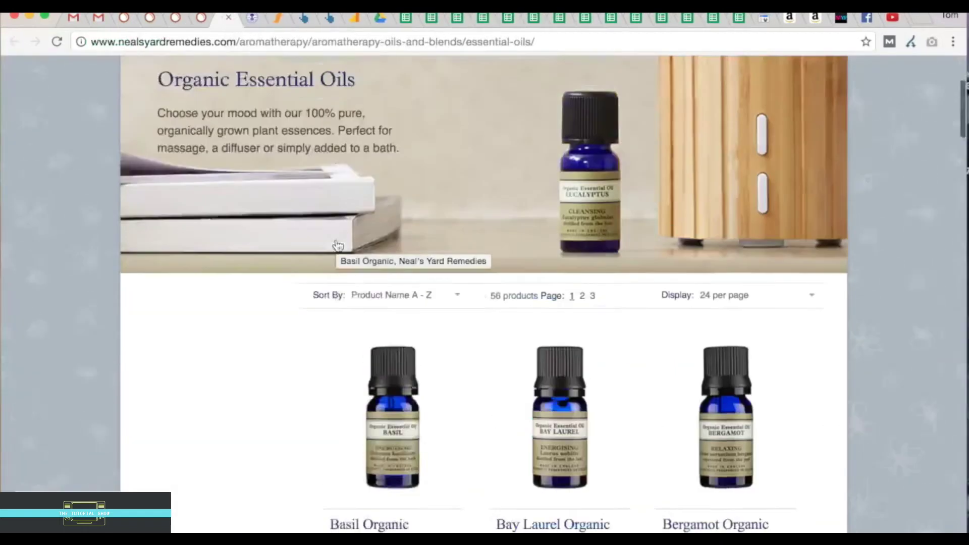
pyautogui.scroll(3, 337, 245)
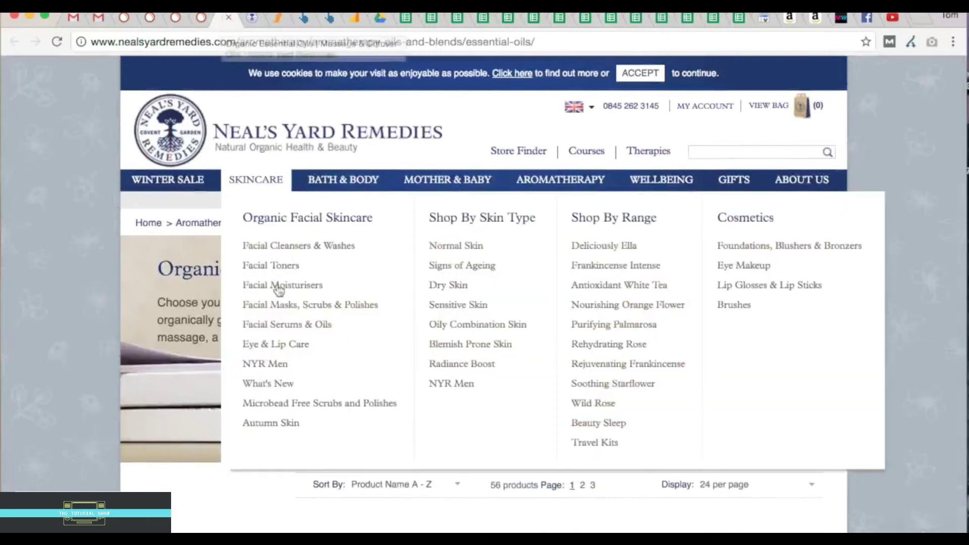
# Examine the whole Organic Essential Oils page down to its footer, reviewing product listings, text content and breadcrumb structure.
pyautogui.scroll(-8, 226, 337)
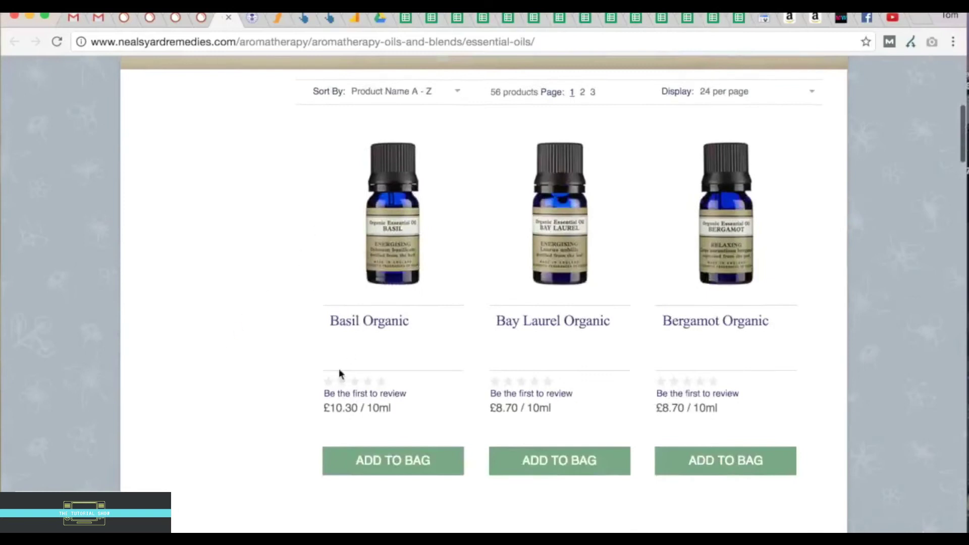
pyautogui.scroll(-14, 339, 372)
pyautogui.scroll(-20, 339, 373)
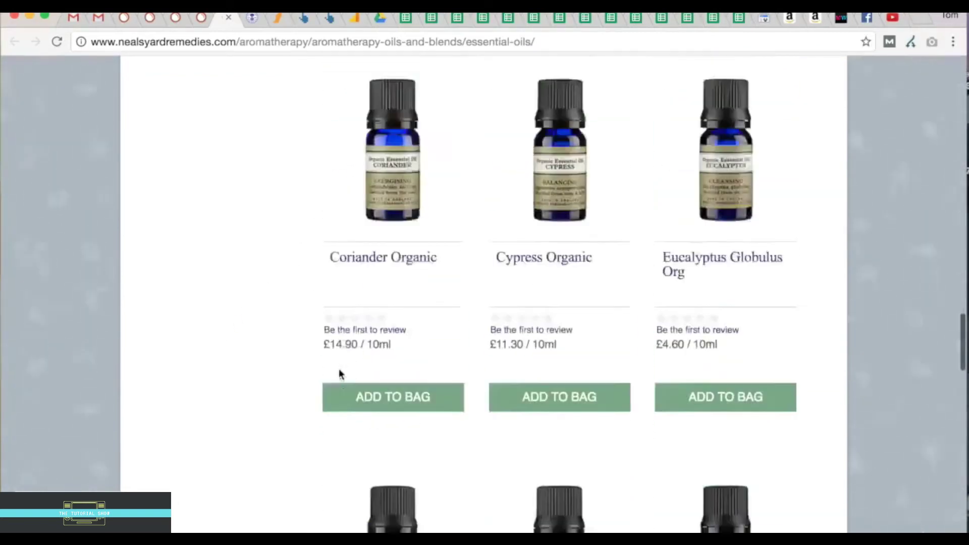
pyautogui.scroll(-1, 340, 373)
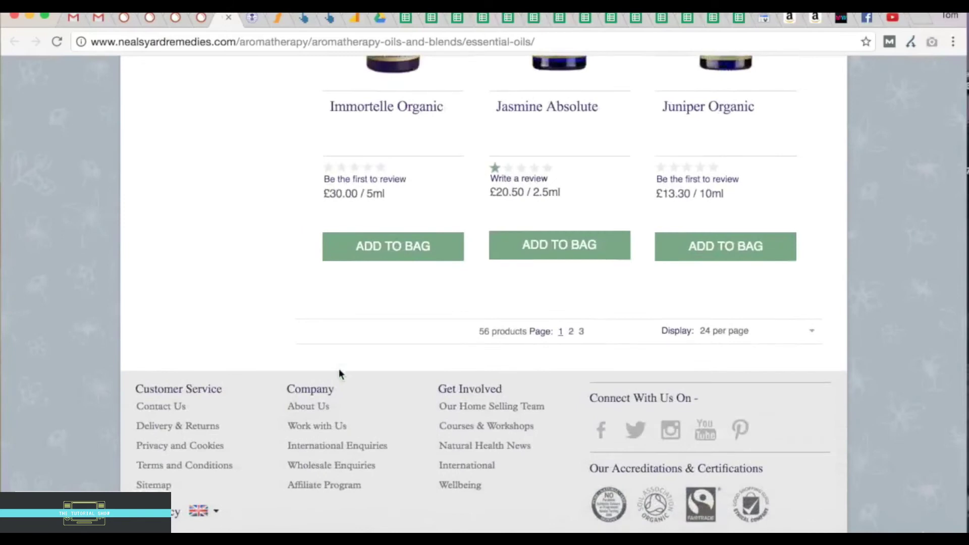
pyautogui.scroll(20, 340, 374)
pyautogui.scroll(15, 339, 374)
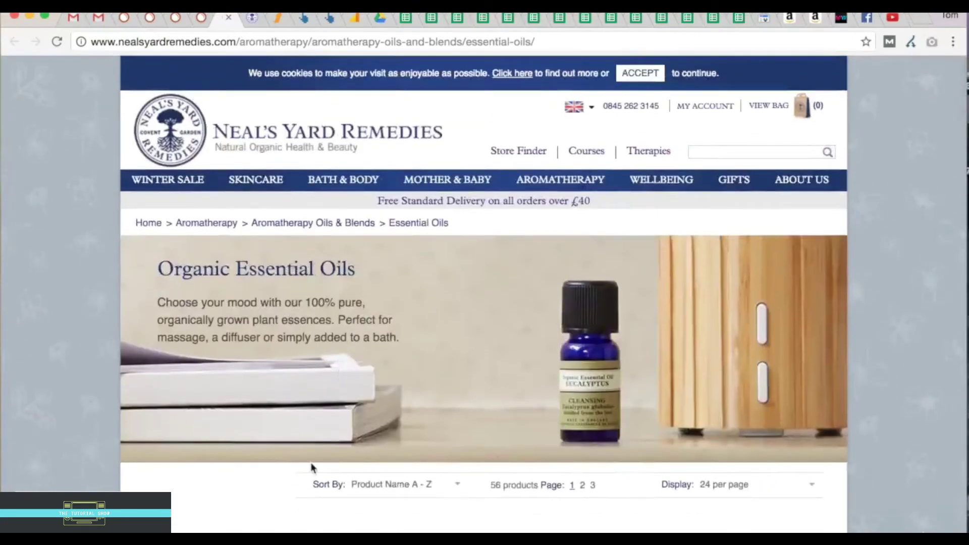
pyautogui.scroll(-3, 355, 398)
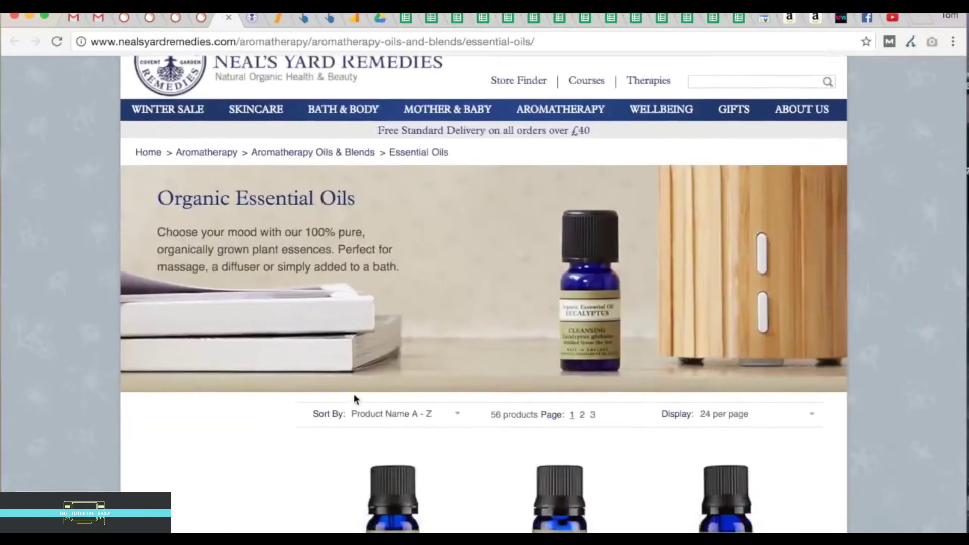
pyautogui.scroll(3, 353, 394)
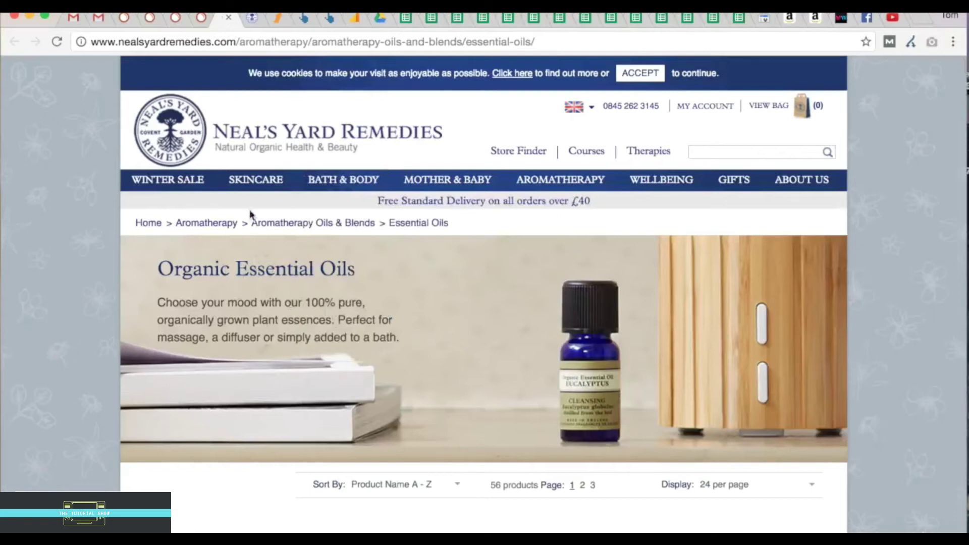
pyautogui.moveTo(246, 186)
# Return to the SEMrush organic search positions table and sort the keywords by ranking position in ascending order.
pyautogui.click(200, 20)
pyautogui.scroll(-2, 368, 422)
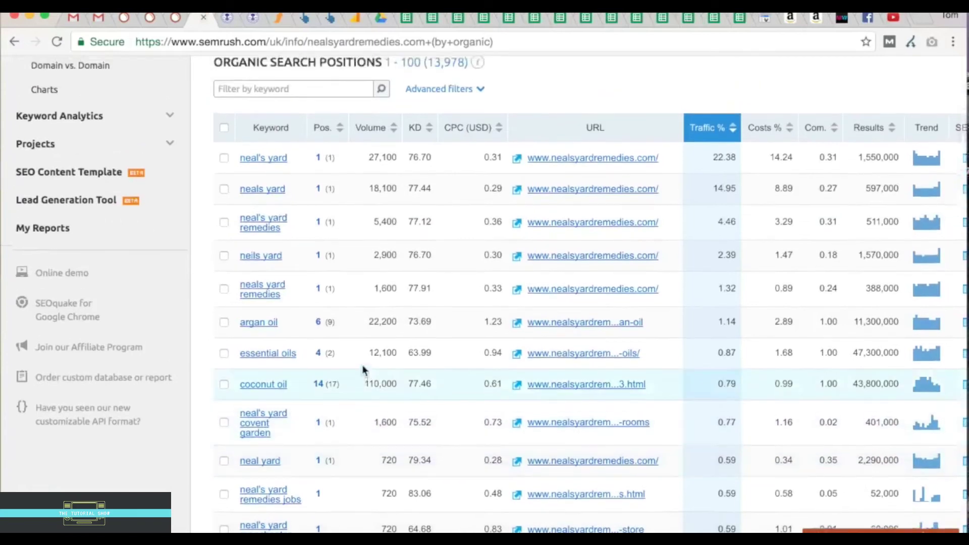
pyautogui.scroll(2, 371, 423)
pyautogui.click(342, 221)
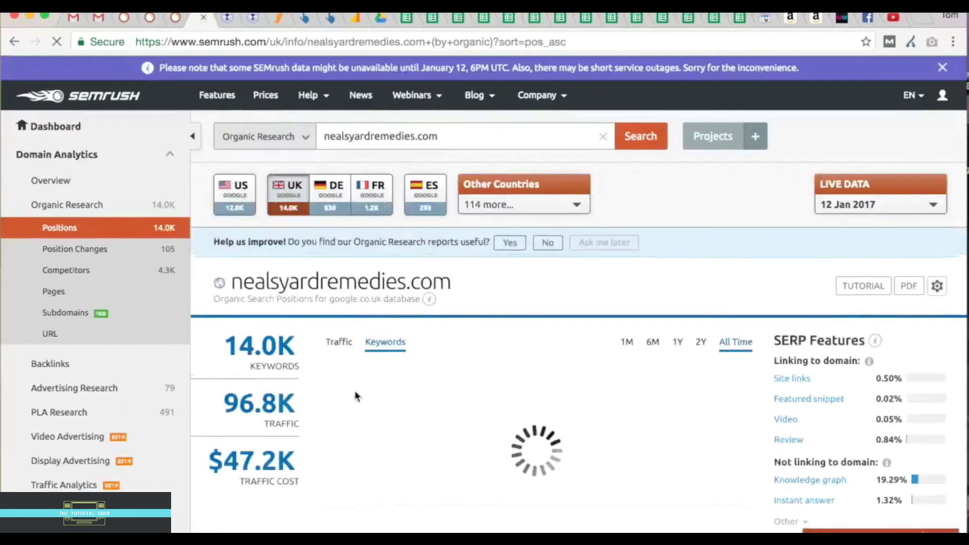
pyautogui.scroll(-6, 356, 396)
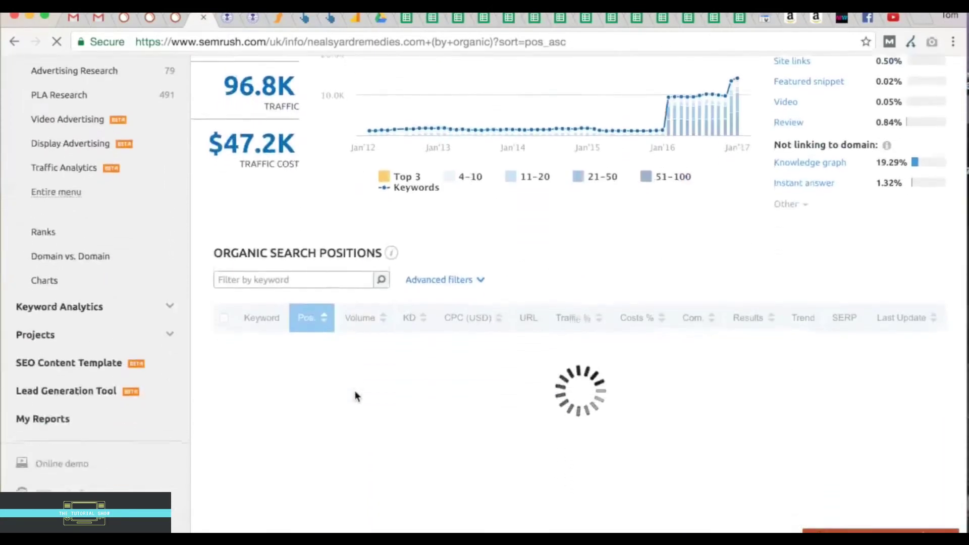
pyautogui.scroll(-1, 356, 396)
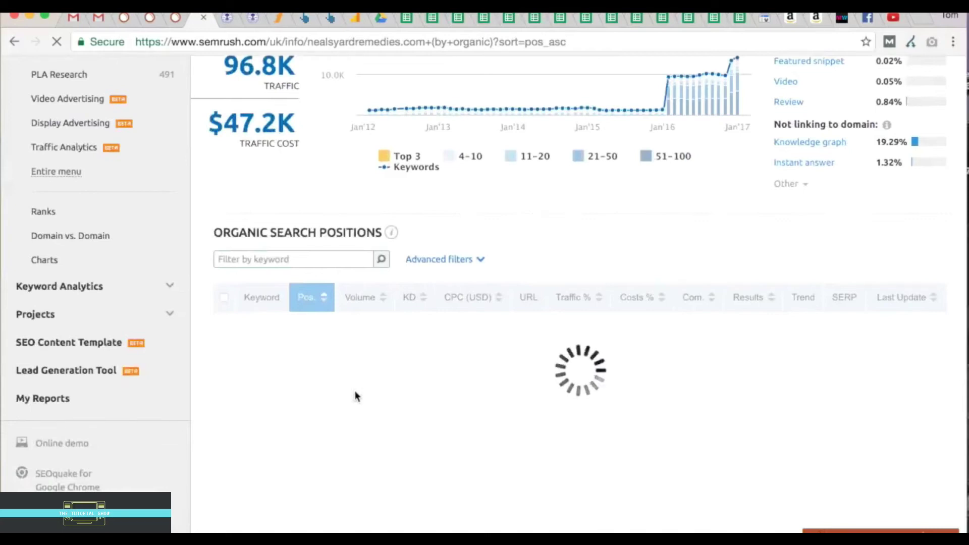
pyautogui.scroll(-1, 355, 394)
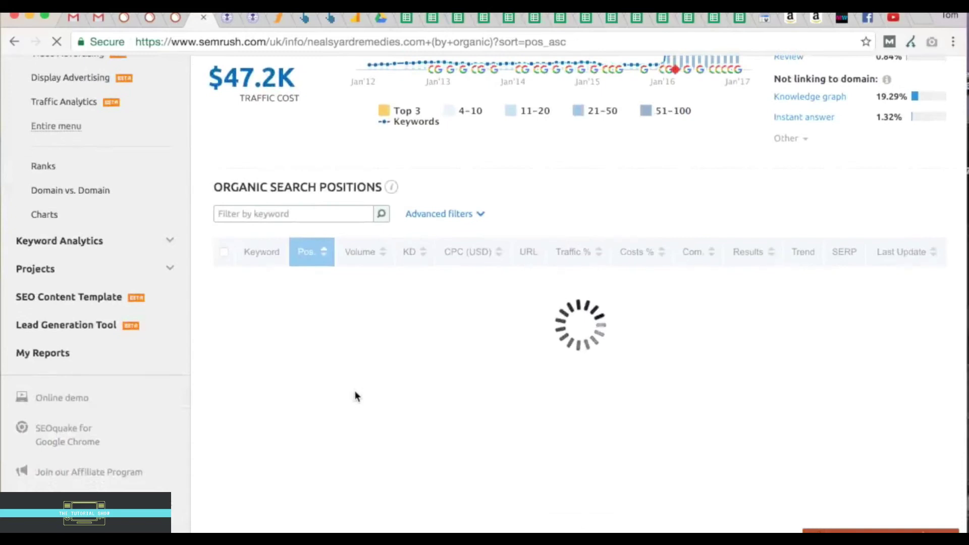
# Examine the keywords ranking in position 1, comparing branded and generic terms by search volume.
pyautogui.scroll(-2, 355, 396)
pyautogui.scroll(-2, 355, 396)
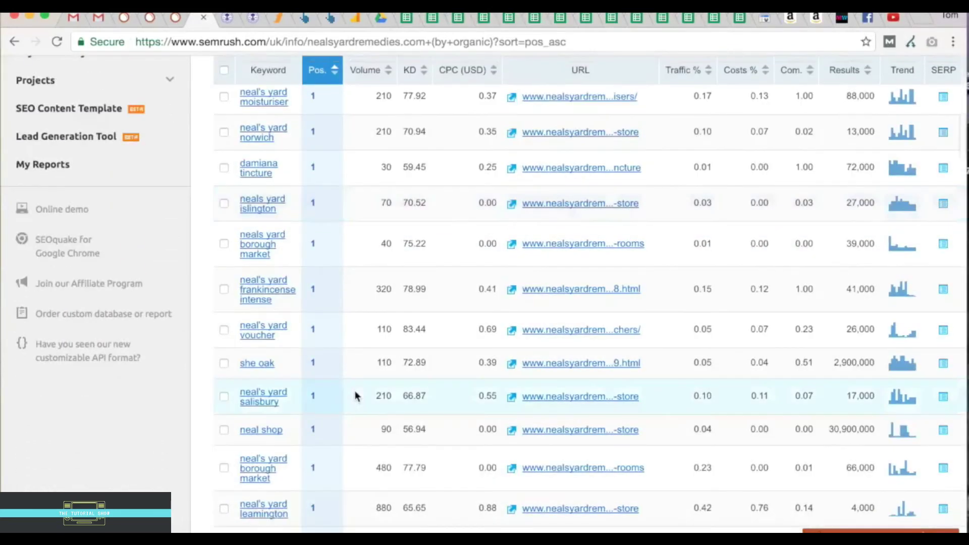
pyautogui.scroll(-2, 355, 397)
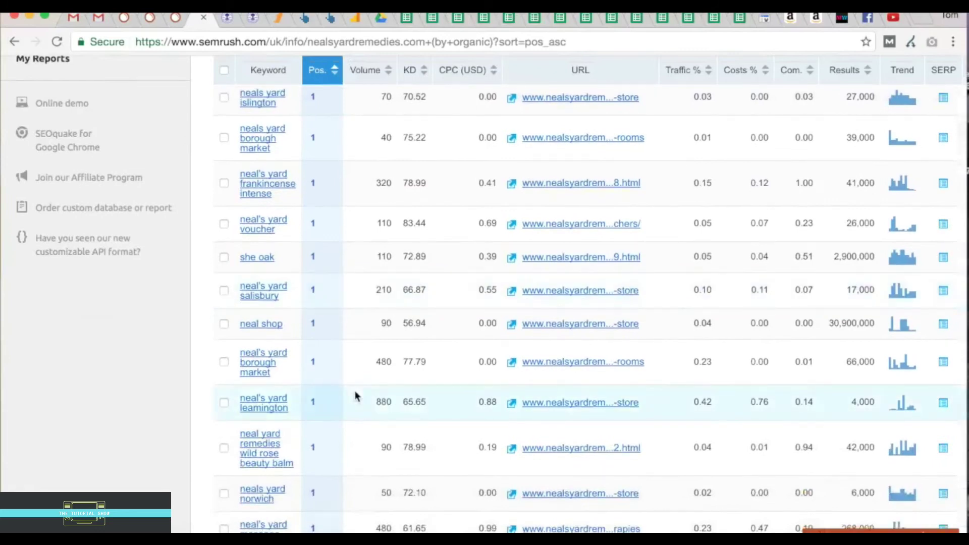
pyautogui.scroll(-6, 356, 396)
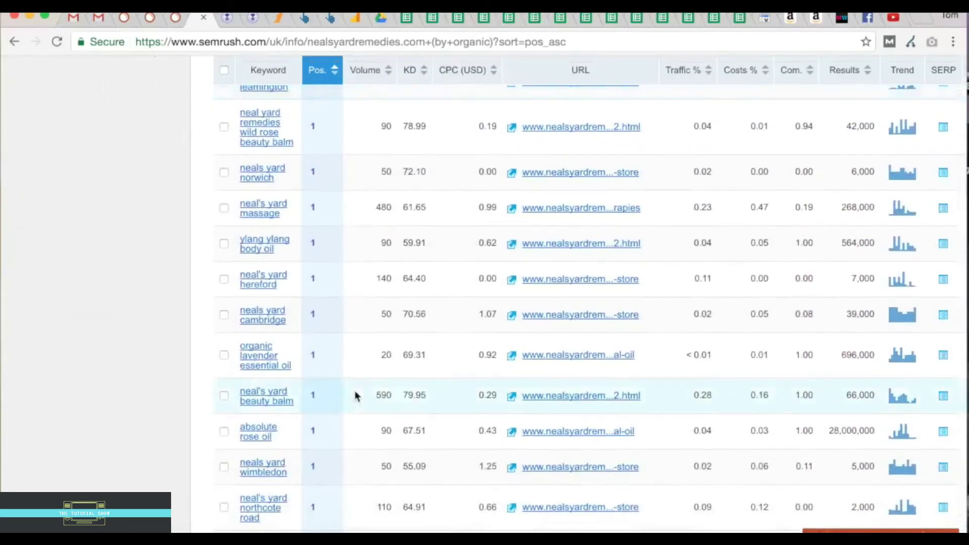
pyautogui.scroll(-4, 356, 396)
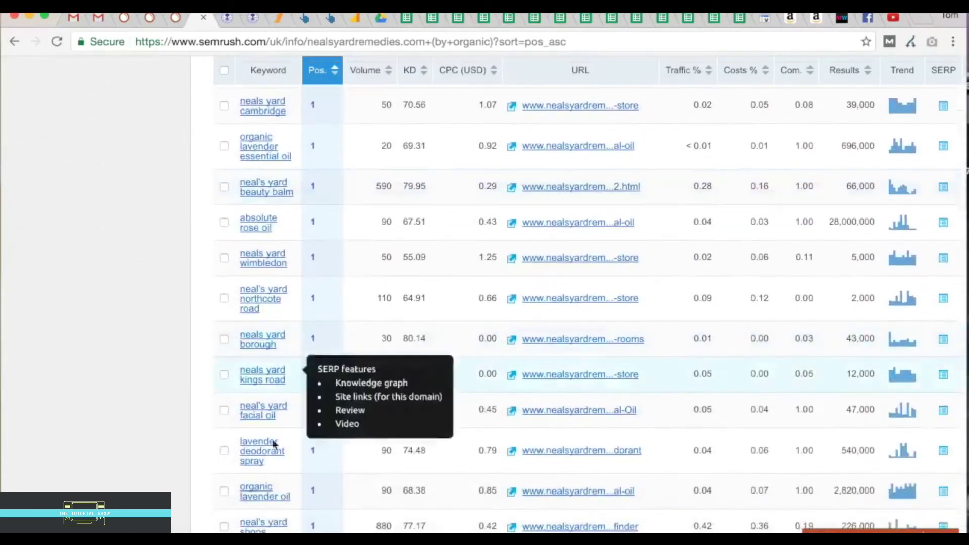
pyautogui.scroll(-4, 273, 445)
pyautogui.scroll(-3, 273, 456)
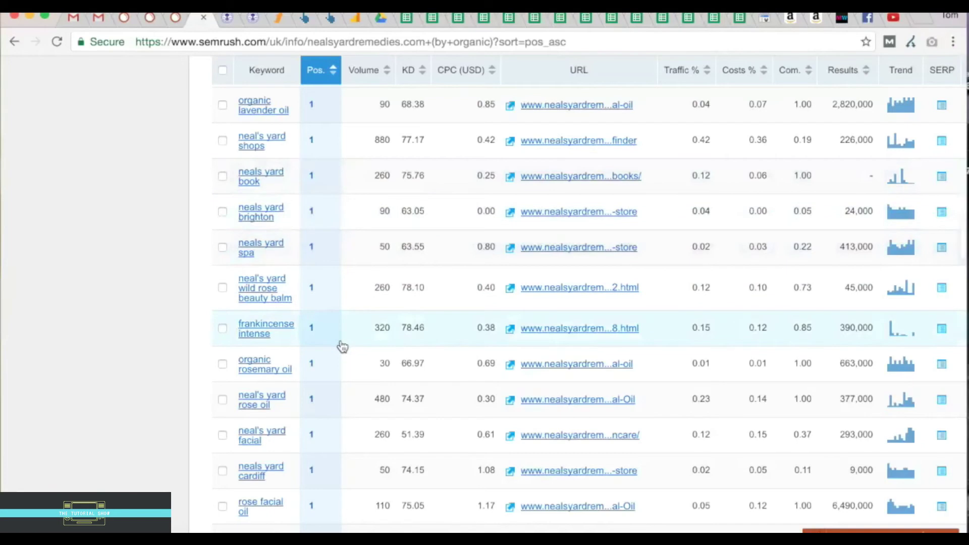
pyautogui.scroll(-6, 342, 346)
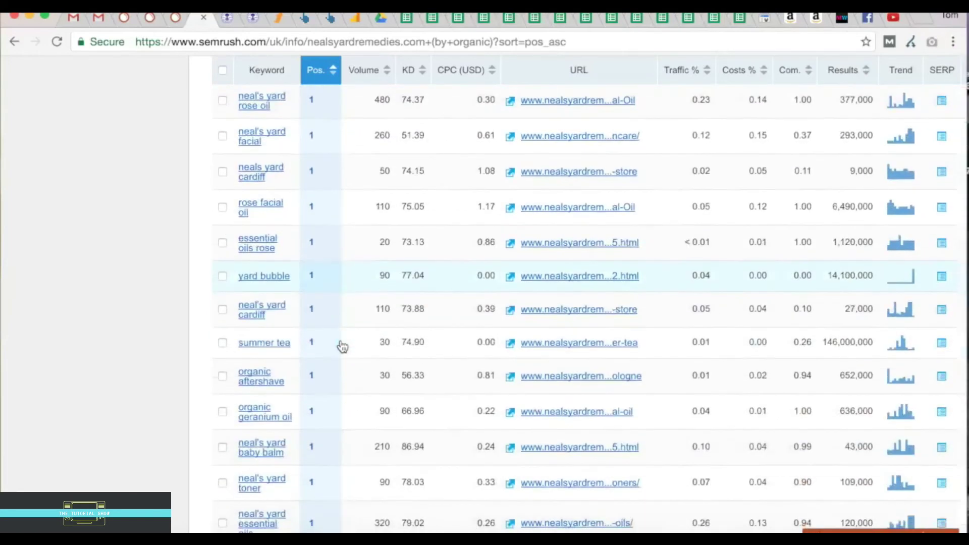
pyautogui.scroll(-2, 342, 347)
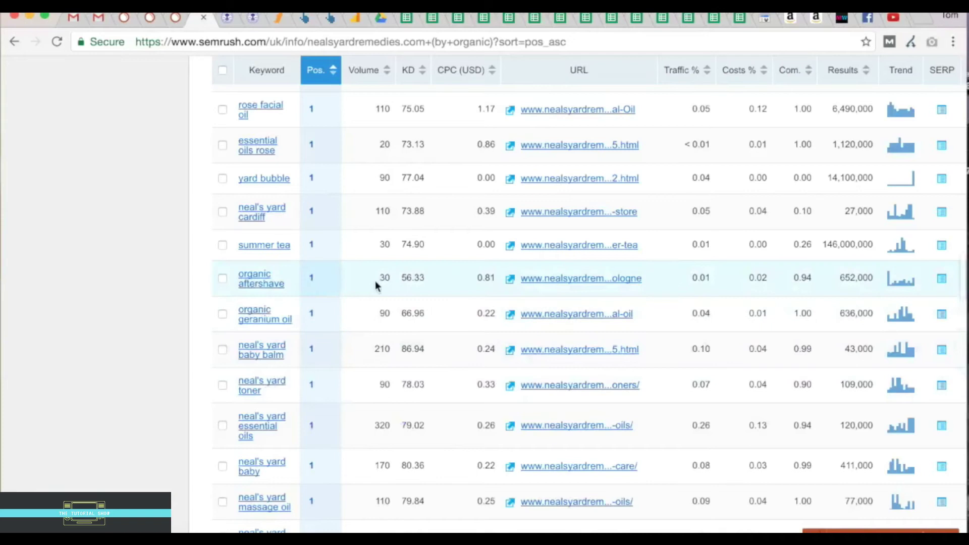
pyautogui.scroll(-1, 374, 281)
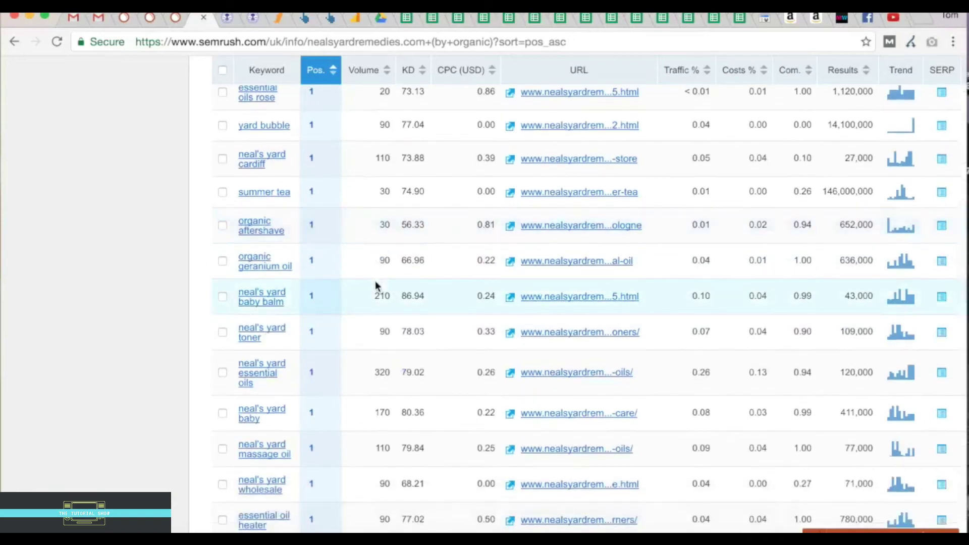
pyautogui.scroll(-1, 374, 281)
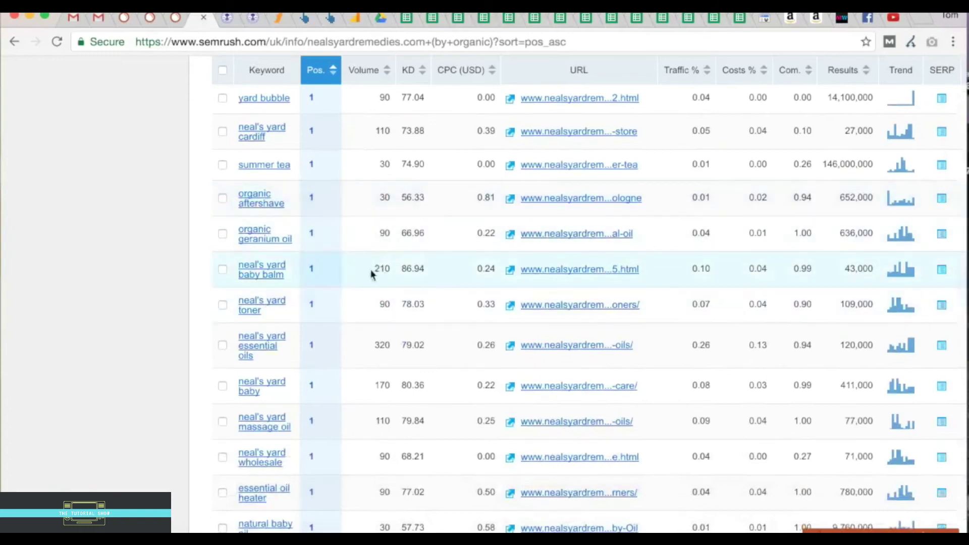
pyautogui.scroll(-2, 392, 268)
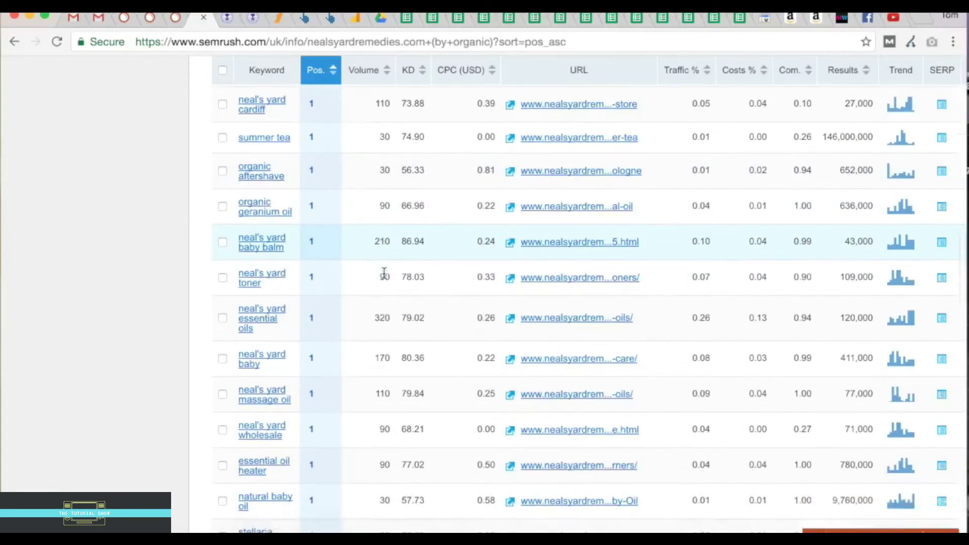
# Review the position 1 keywords from the start of the table, checking competition values and the SERP features of "essential oils rose".
pyautogui.scroll(10, 383, 273)
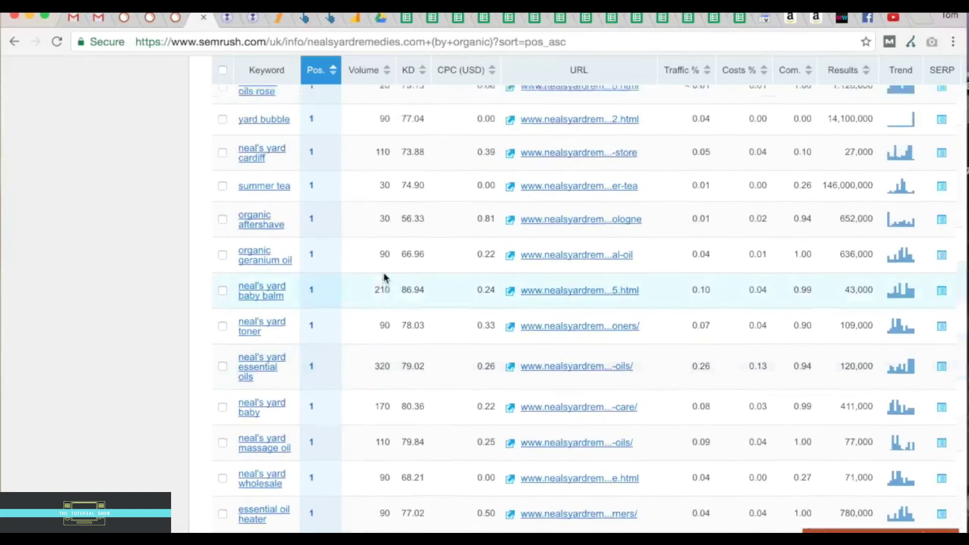
pyautogui.scroll(15, 383, 271)
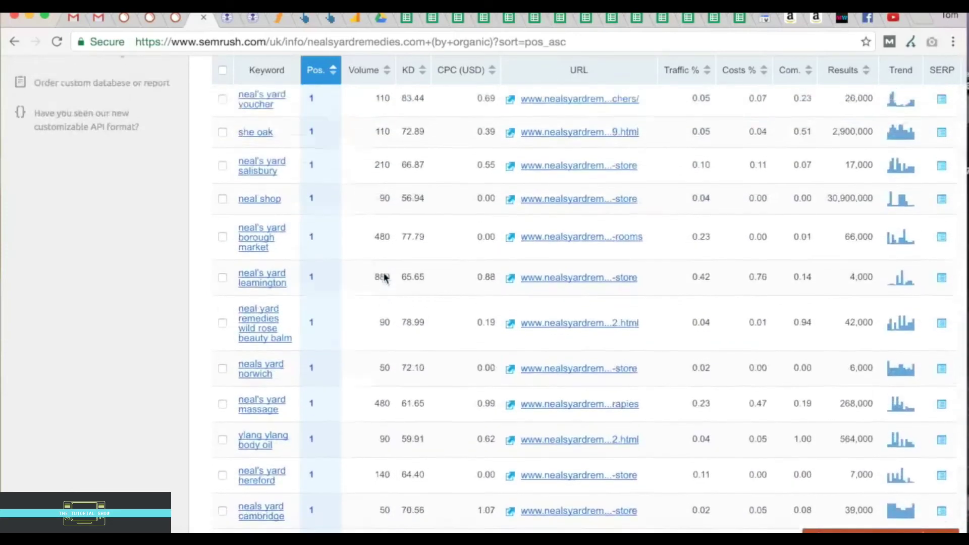
pyautogui.scroll(-9, 383, 271)
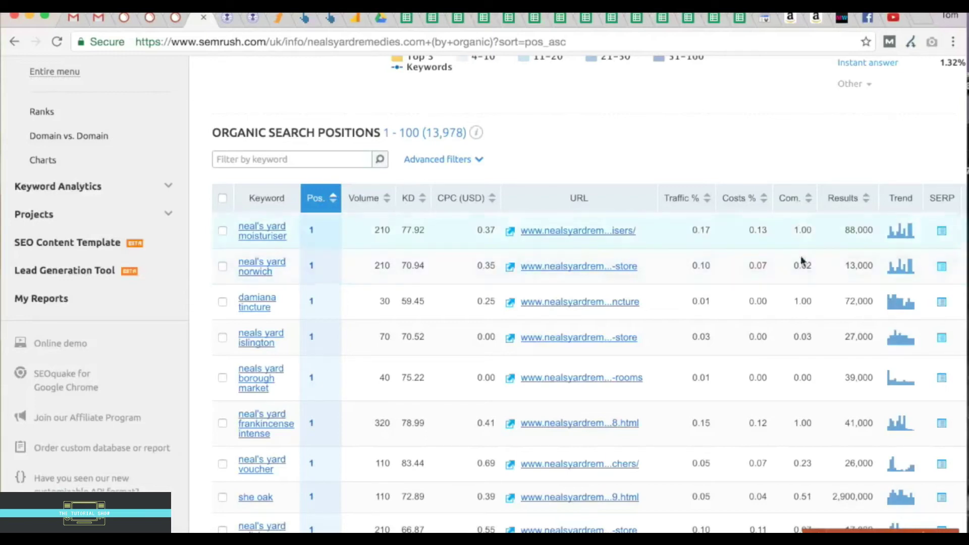
pyautogui.scroll(-15, 801, 298)
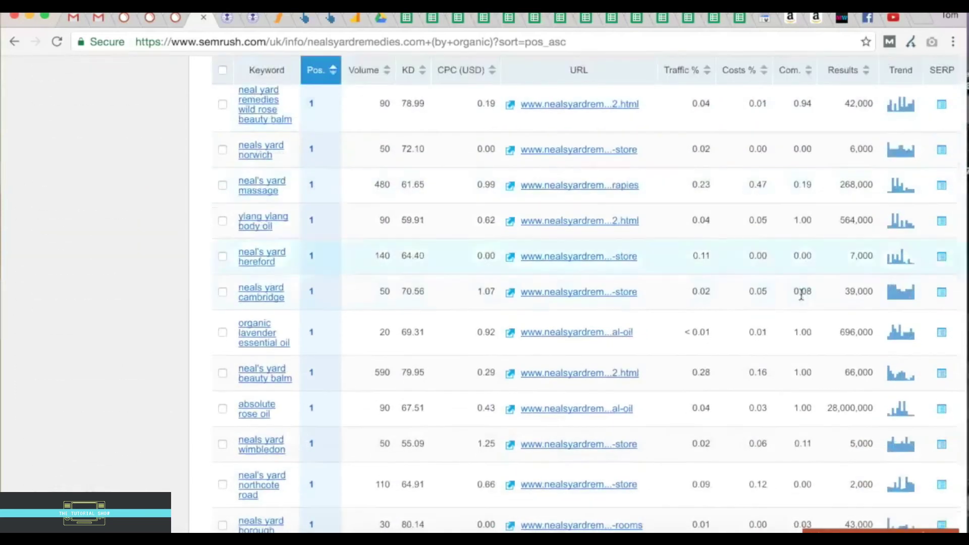
pyautogui.scroll(-4, 801, 294)
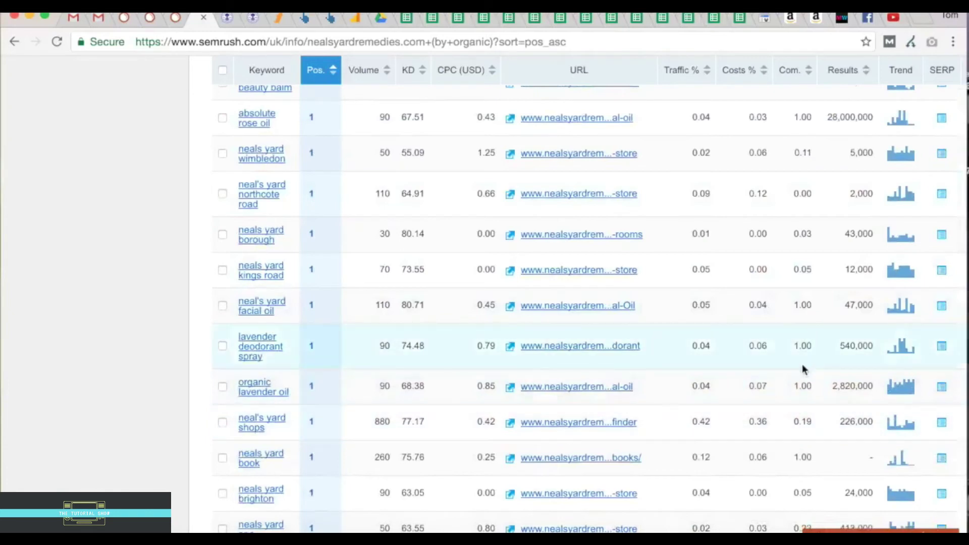
pyautogui.scroll(-5, 802, 364)
pyautogui.scroll(-3, 802, 365)
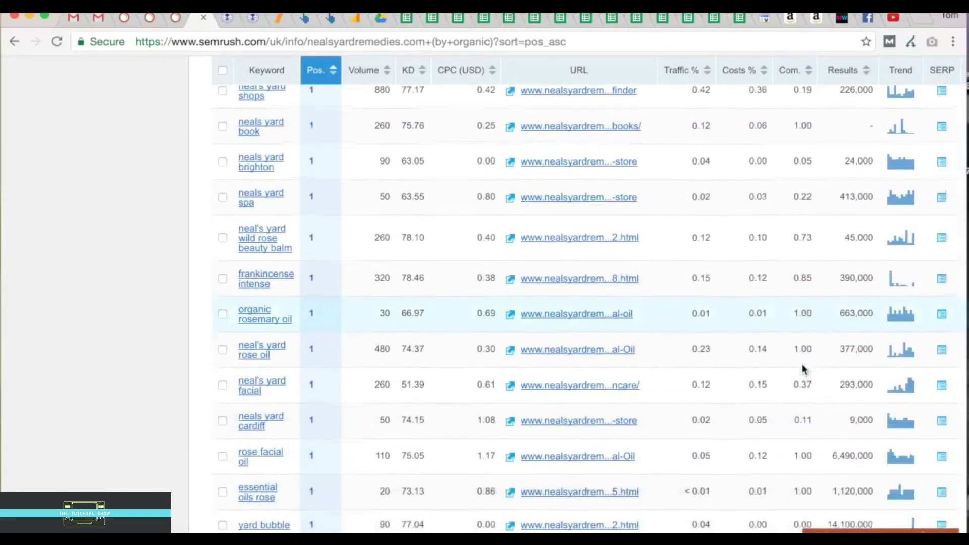
pyautogui.scroll(-2, 802, 366)
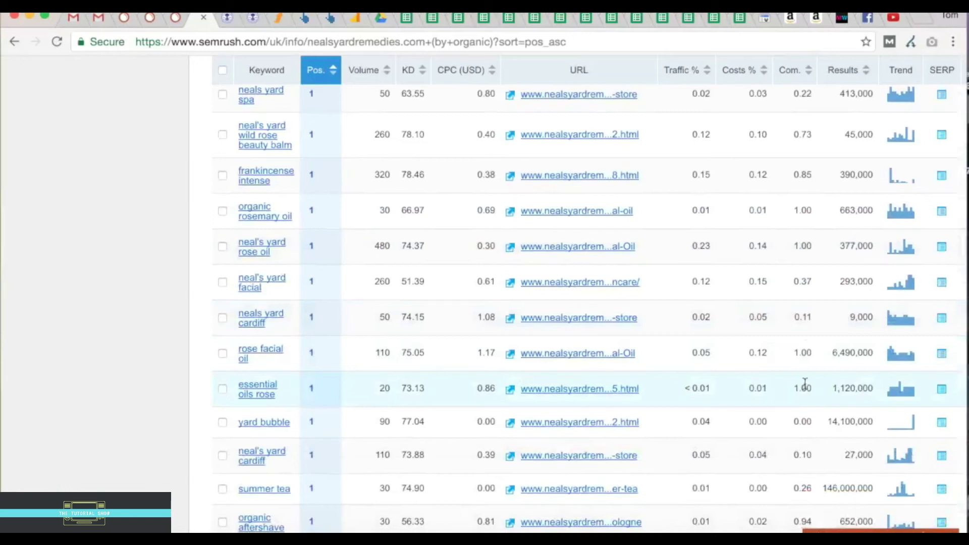
pyautogui.moveTo(277, 388)
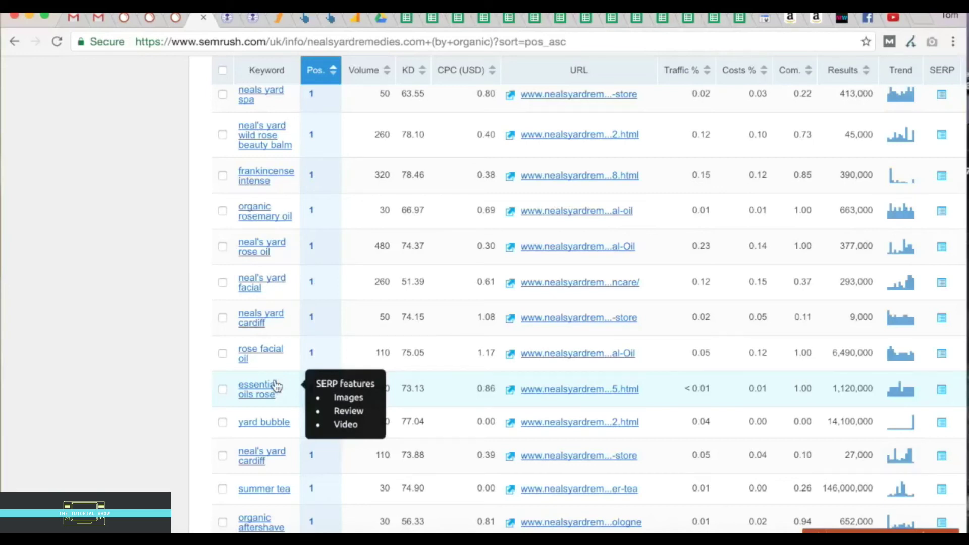
pyautogui.scroll(-3, 276, 387)
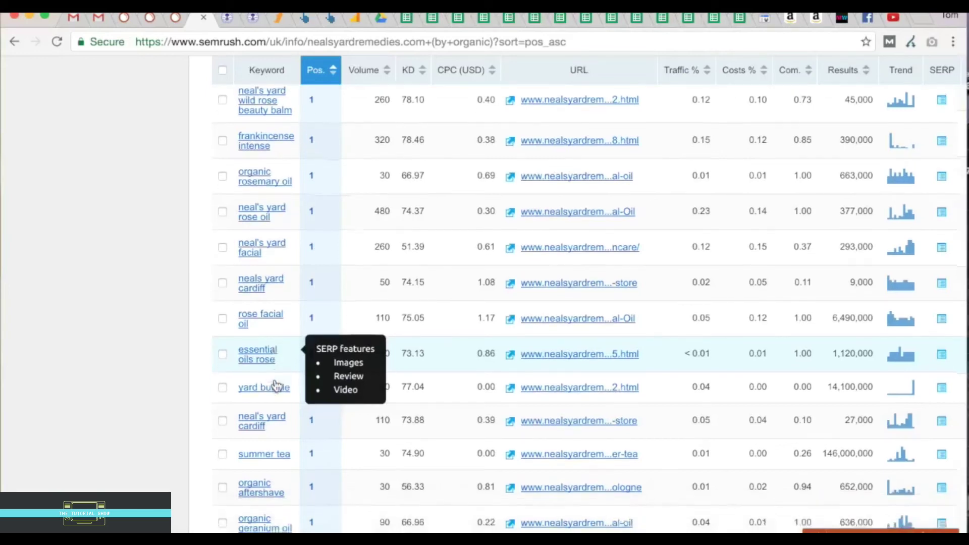
pyautogui.scroll(-5, 309, 379)
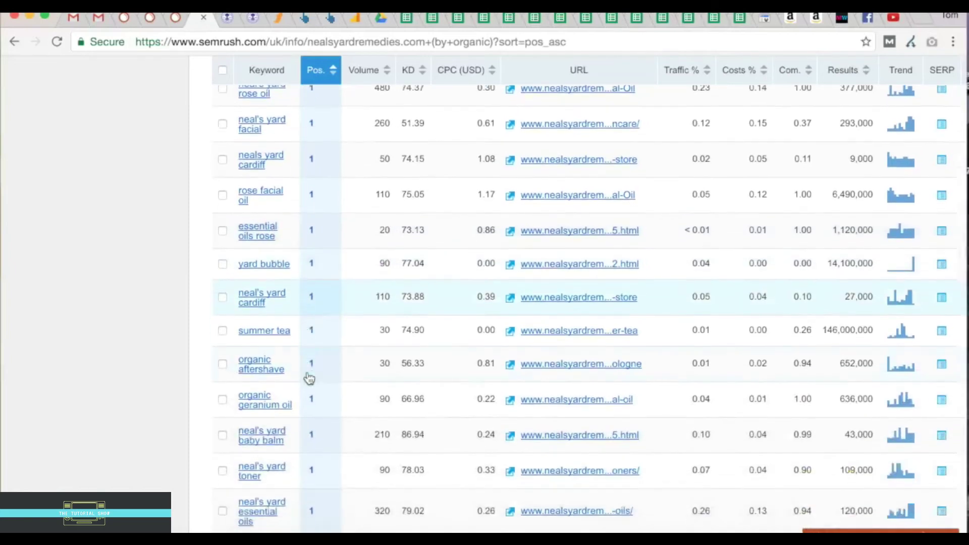
pyautogui.scroll(-5, 309, 378)
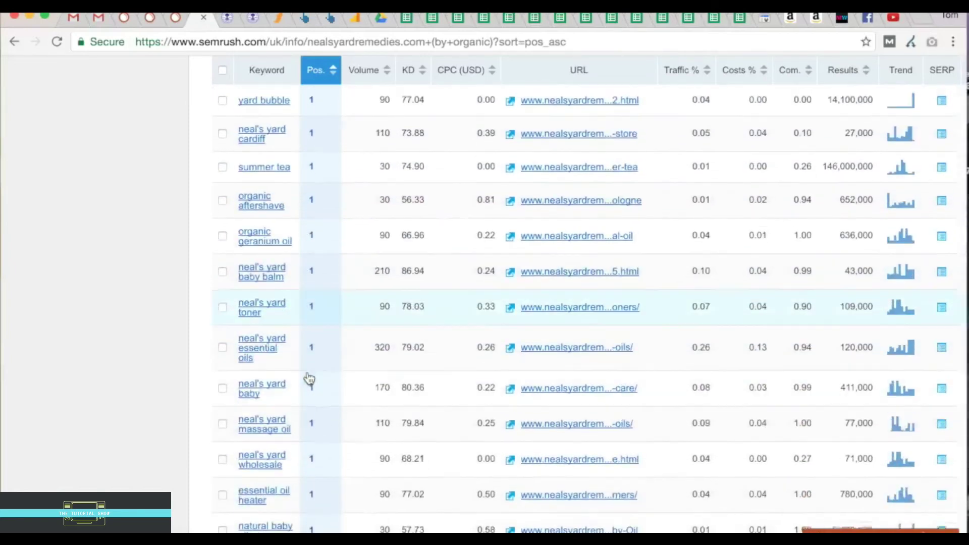
# Switch the nealsyardremedies.com organic positions report to the US Google database and review its keyword table.
pyautogui.scroll(13, 309, 379)
pyautogui.scroll(15, 309, 379)
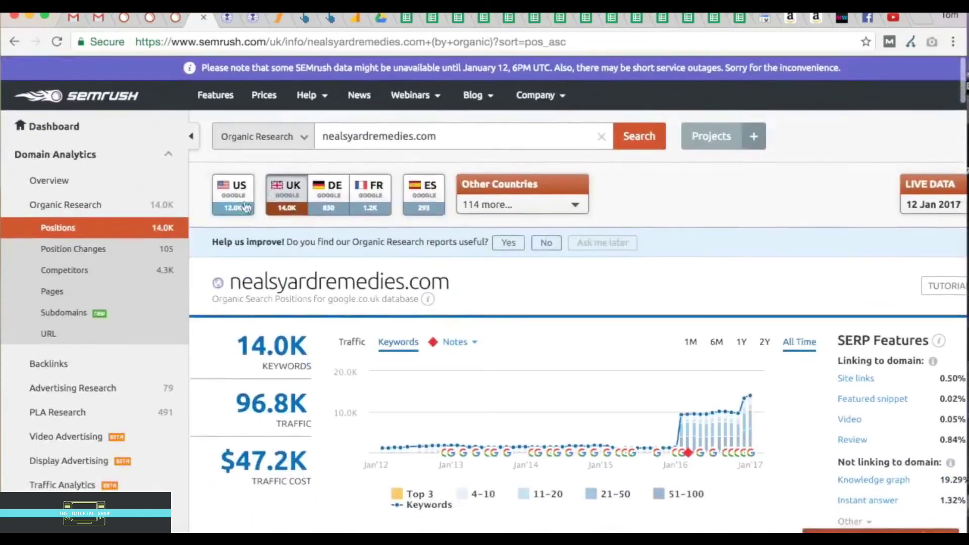
pyautogui.scroll(-5, 344, 399)
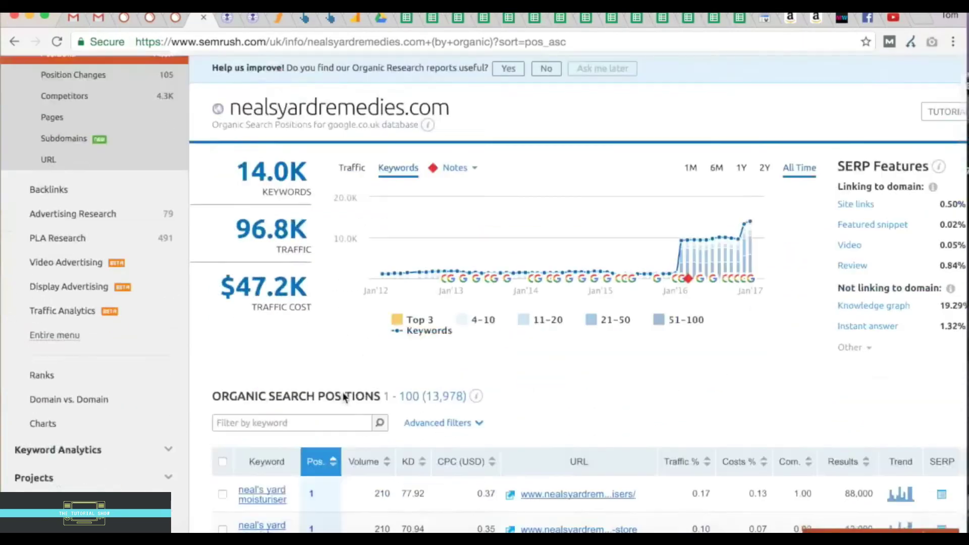
pyautogui.scroll(3, 343, 399)
pyautogui.scroll(2, 345, 399)
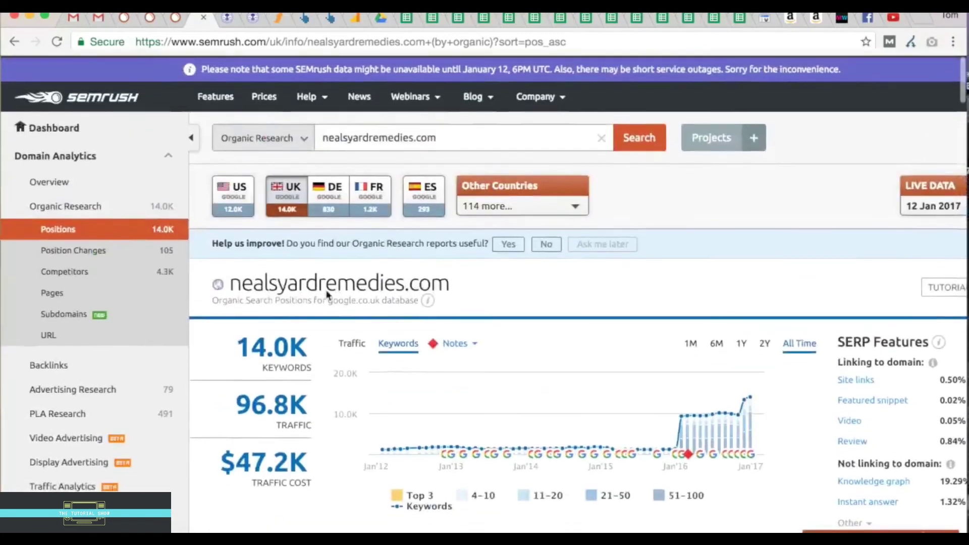
pyautogui.click(238, 199)
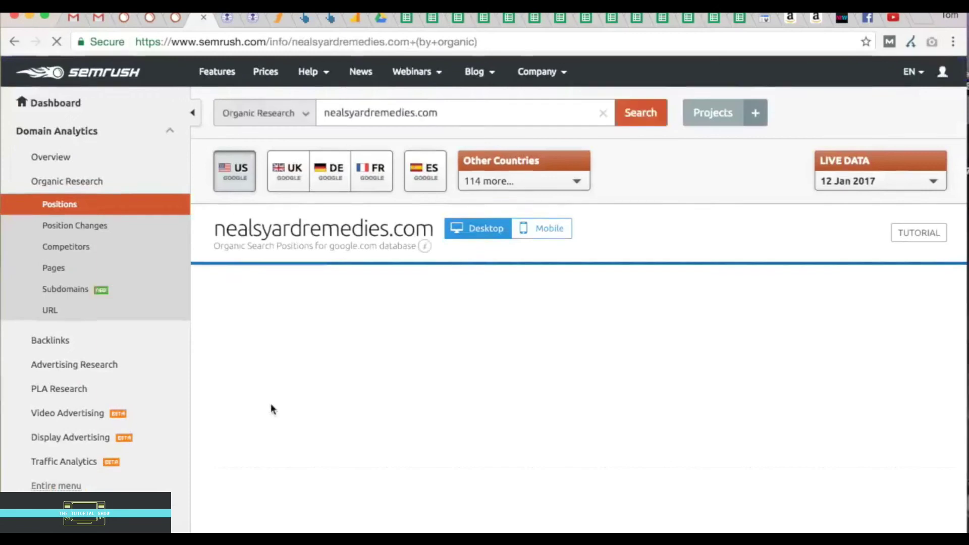
pyautogui.scroll(-3, 270, 407)
pyautogui.scroll(-2, 271, 408)
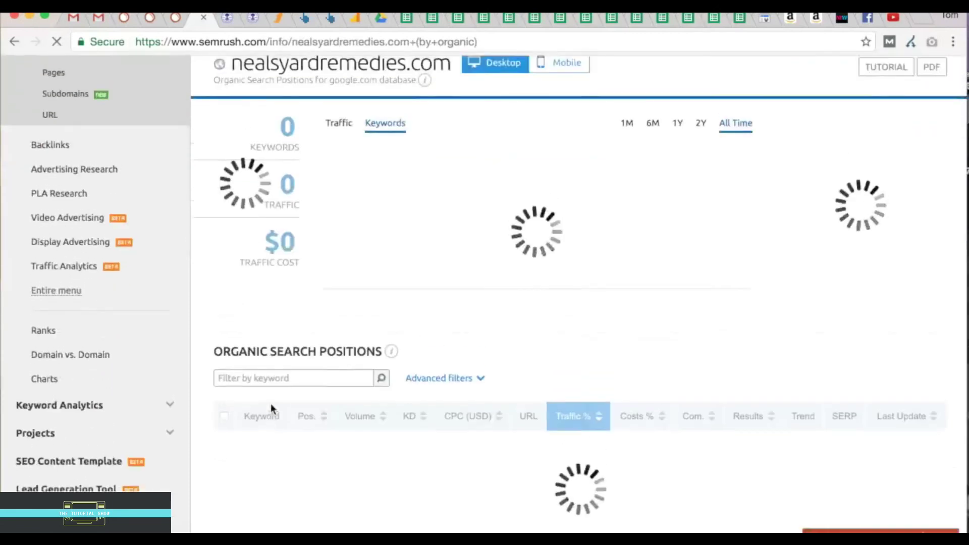
pyautogui.scroll(-4, 272, 408)
pyautogui.scroll(-2, 271, 408)
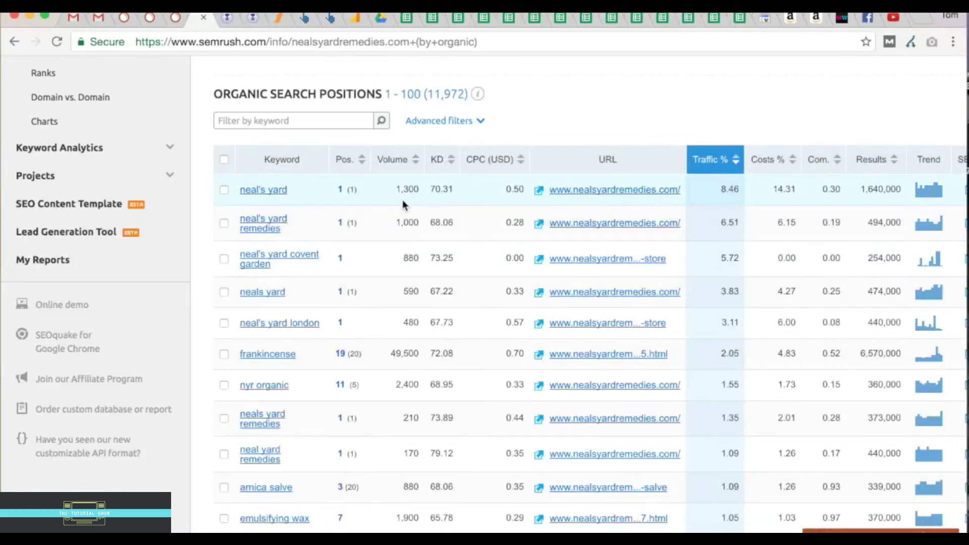
# Switch the organic positions report back to the UK Google database and review its keyword overview and rankings.
pyautogui.scroll(8, 402, 199)
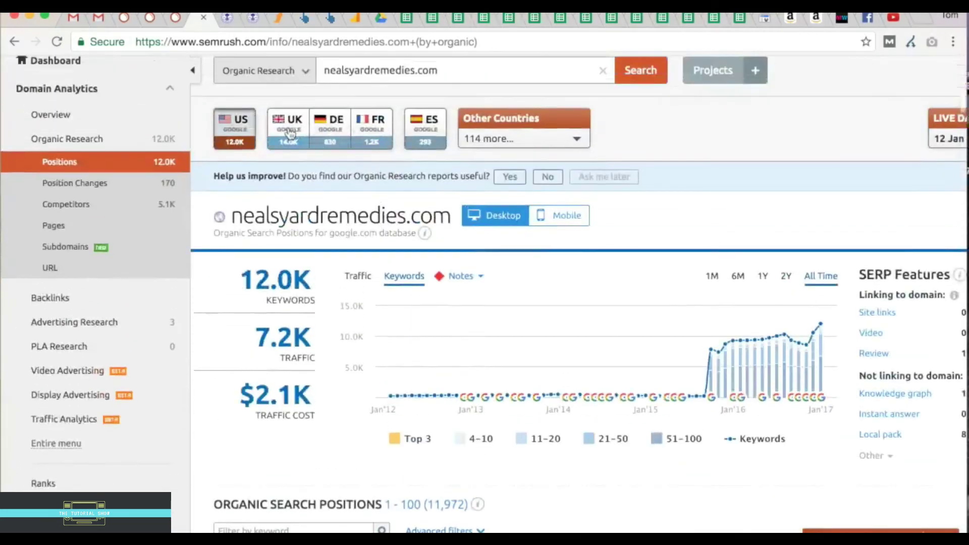
pyautogui.click(289, 132)
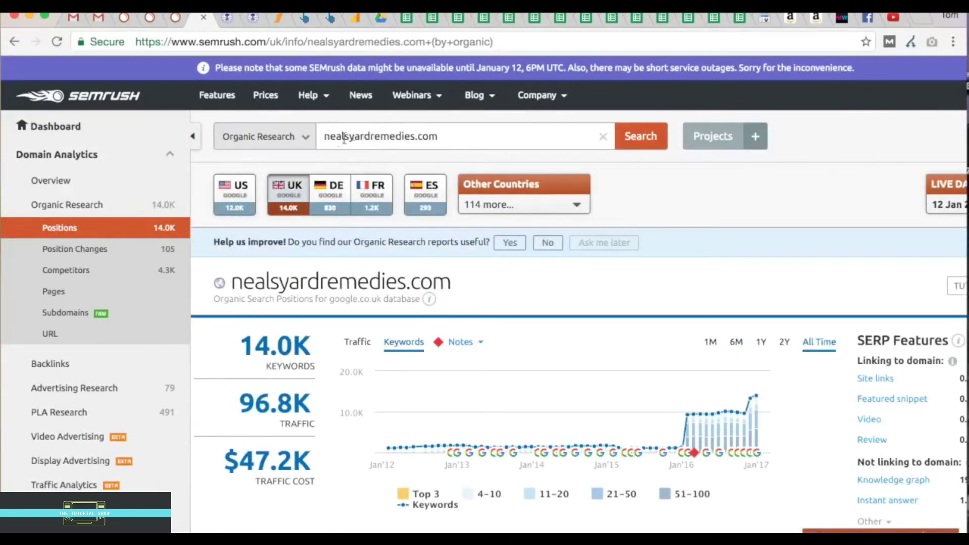
pyautogui.scroll(-4, 356, 286)
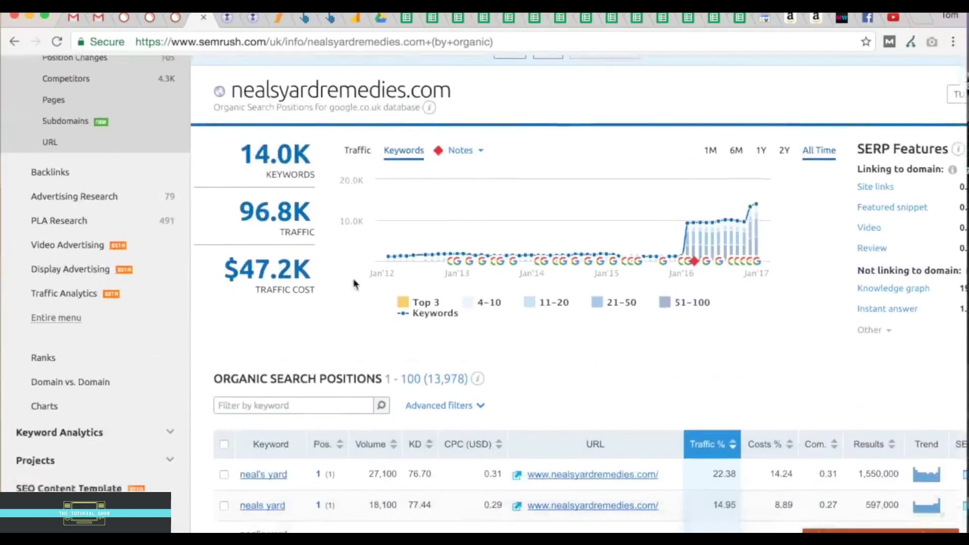
pyautogui.scroll(4, 355, 286)
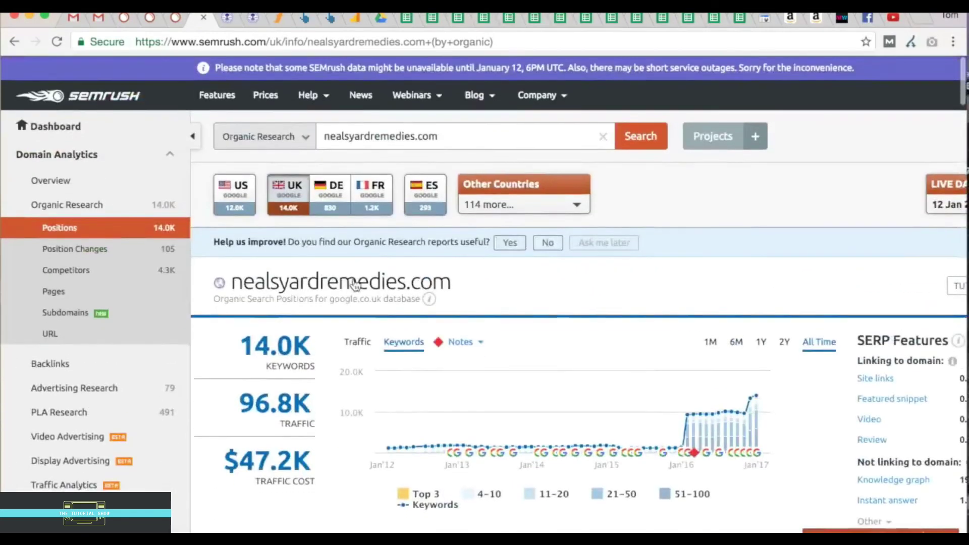
pyautogui.scroll(-10, 328, 356)
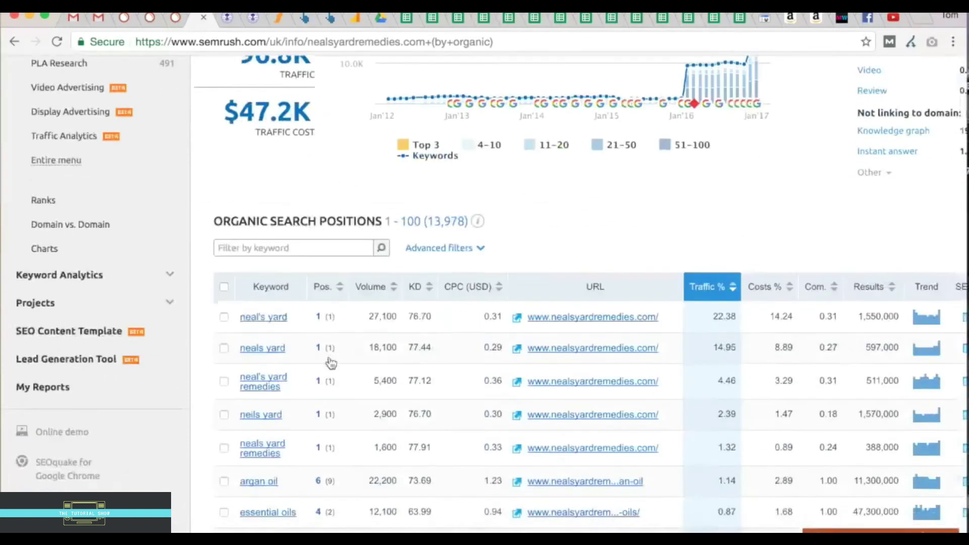
pyautogui.scroll(-2, 331, 363)
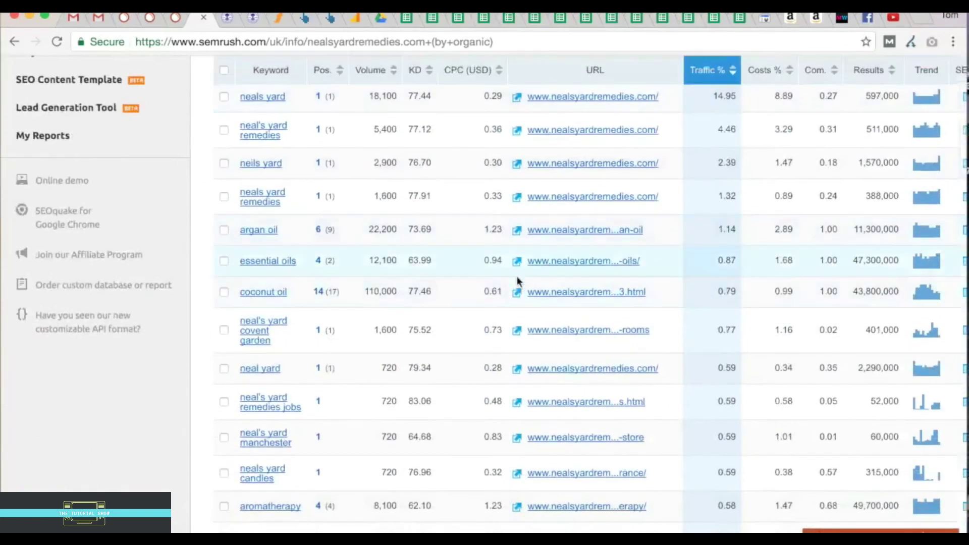
# Copy the Organic Essential Oils page's URL and run a SEMrush organic research search on it.
pyautogui.click(230, 20)
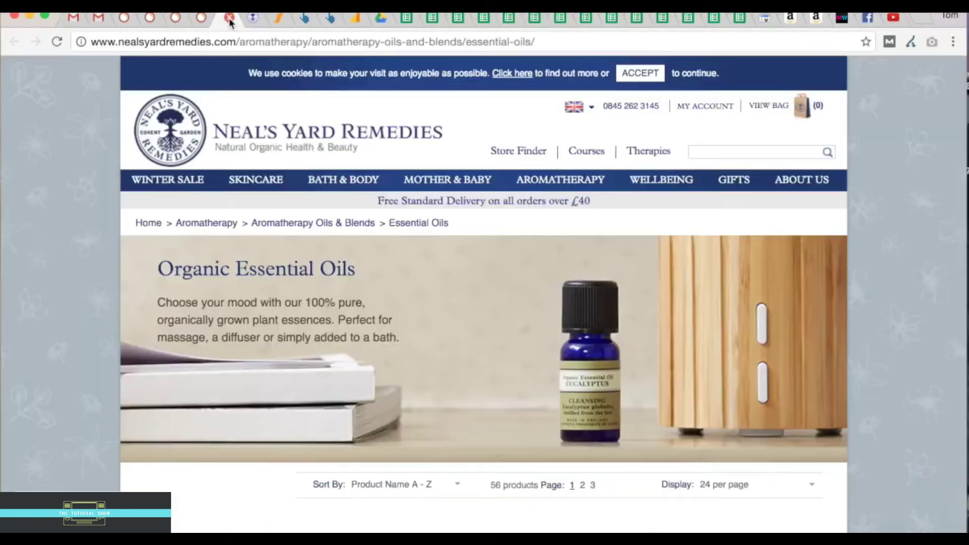
pyautogui.click(289, 46)
pyautogui.press('super+c')
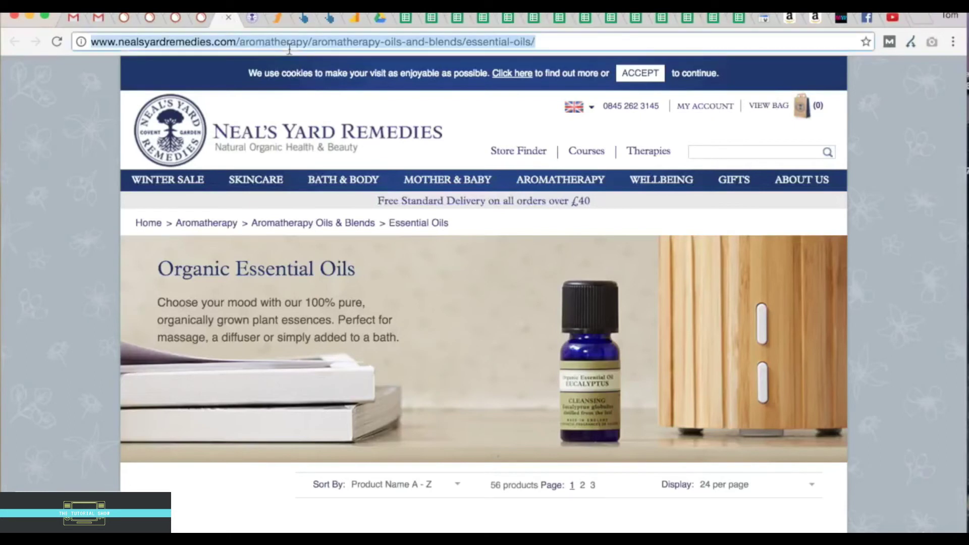
pyautogui.click(203, 20)
pyautogui.scroll(10, 353, 202)
pyautogui.click(375, 146)
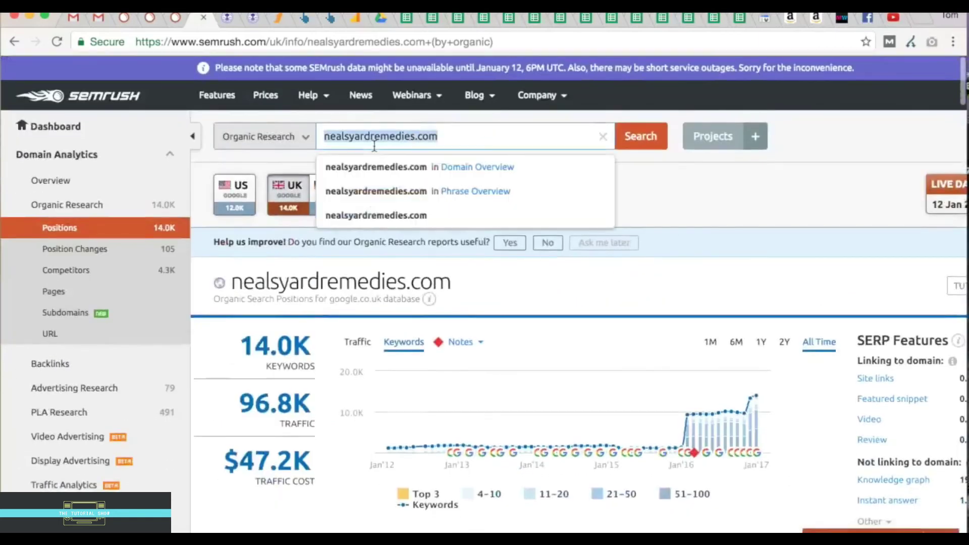
pyautogui.press('super+v')
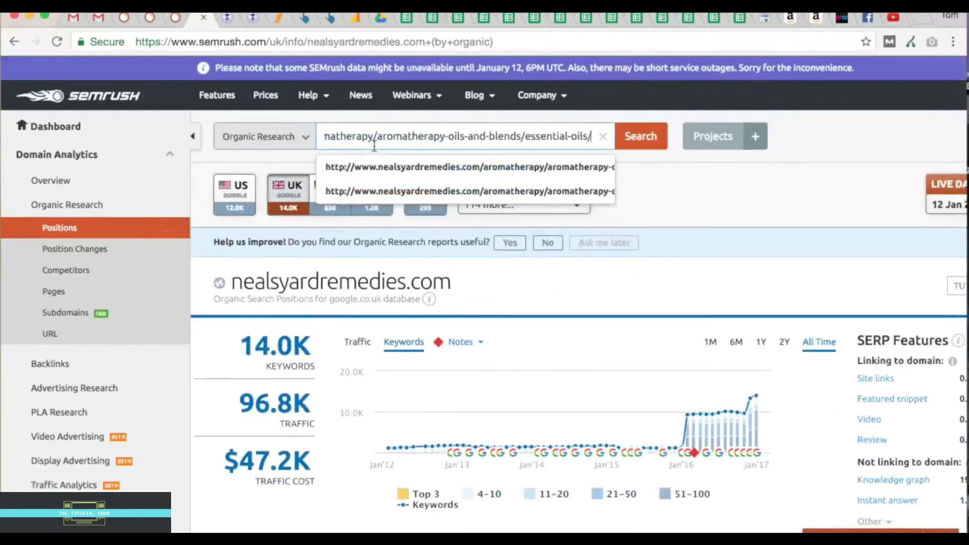
pyautogui.press('Return')
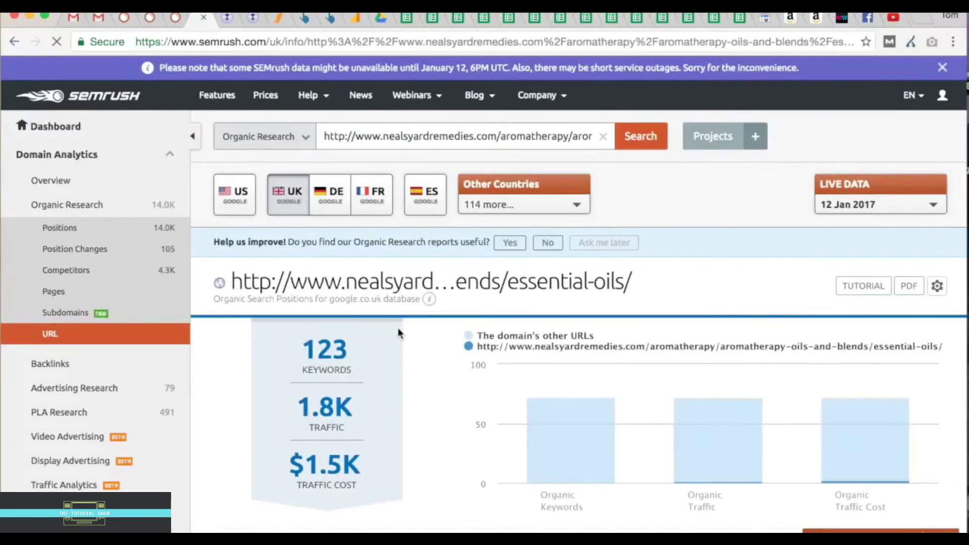
# Review the keywords the essential oils page ranks for, along with its keyword, traffic and traffic cost summary.
pyautogui.scroll(-8, 398, 328)
pyautogui.scroll(-3, 397, 328)
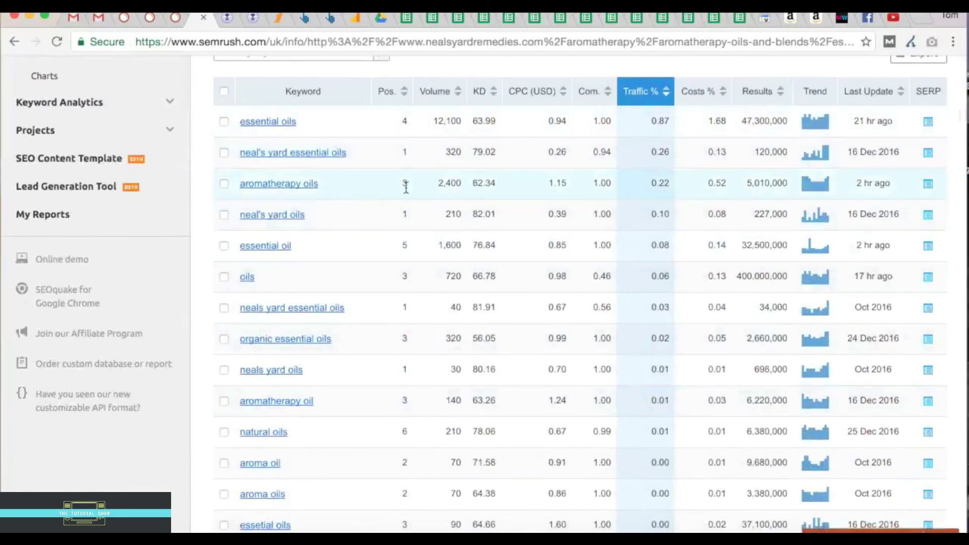
pyautogui.scroll(10, 460, 183)
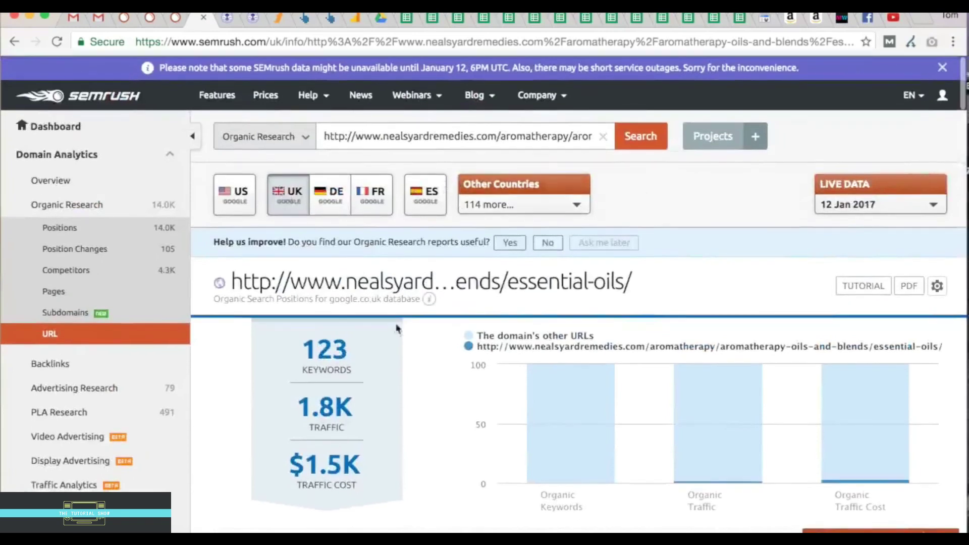
pyautogui.scroll(-8, 396, 328)
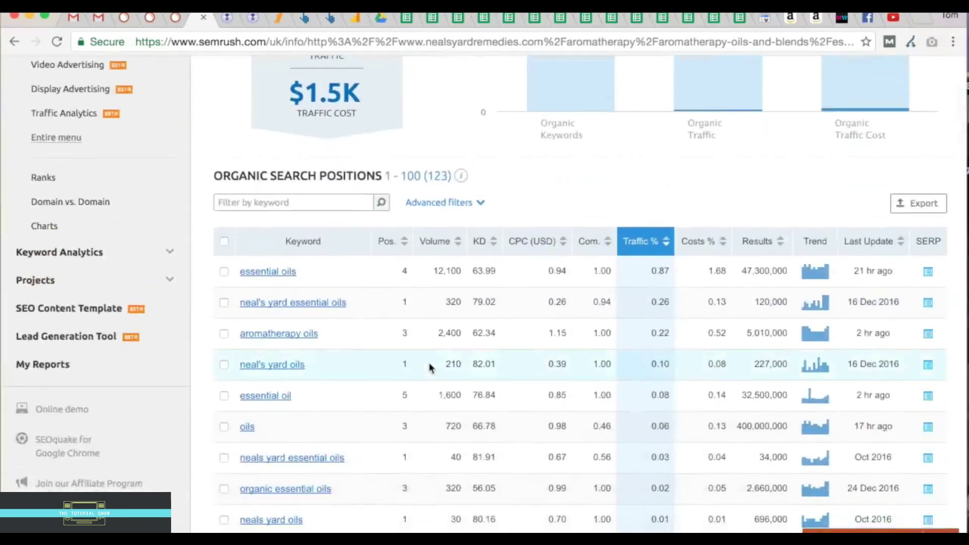
pyautogui.scroll(8, 373, 298)
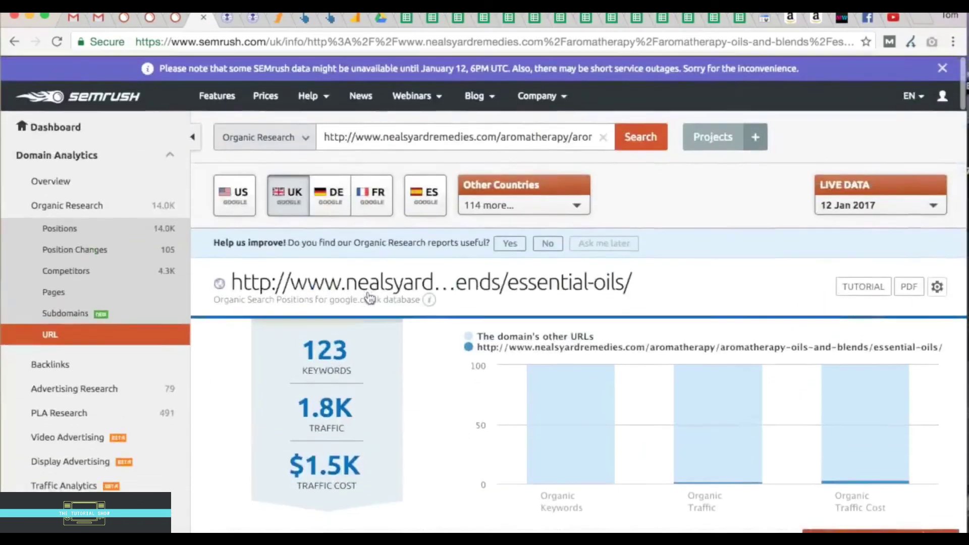
# Copy the Organic Essential Oils page's URL again and look it up in Ahrefs Site Explorer with the Prefix mode.
pyautogui.click(228, 18)
pyautogui.click(242, 42)
pyautogui.hotkey('ctrl', 'c')
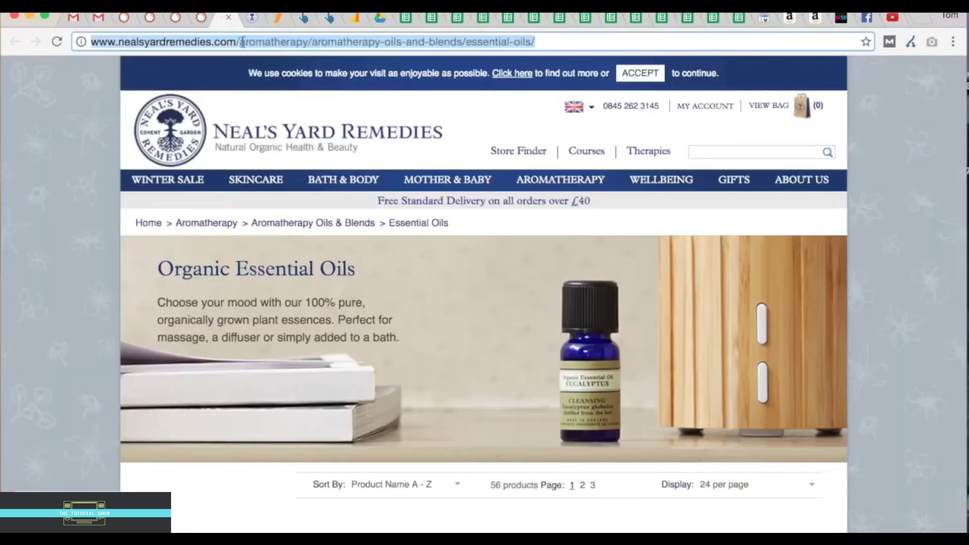
pyautogui.click(328, 23)
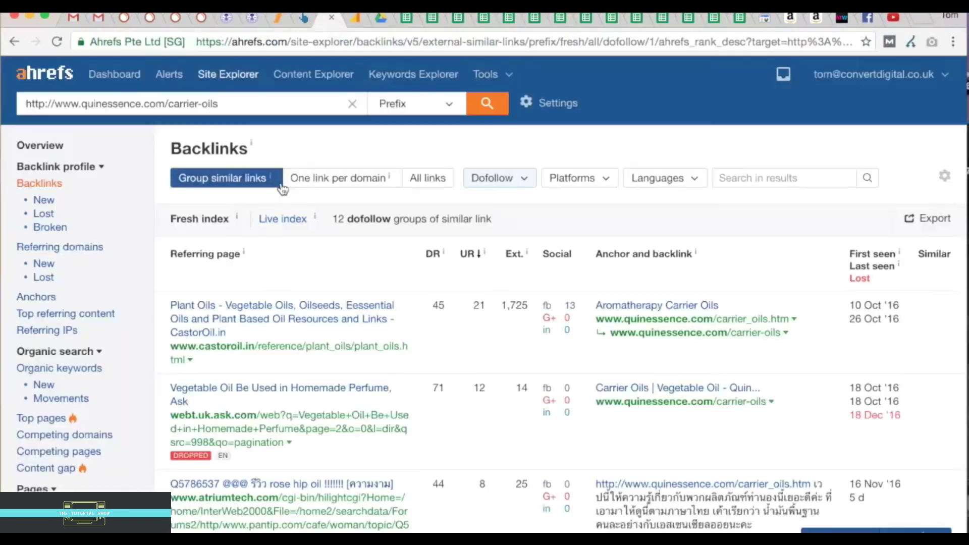
pyautogui.tripleClick(177, 106)
pyautogui.hotkey('ctrl', 'v')
pyautogui.press('Return')
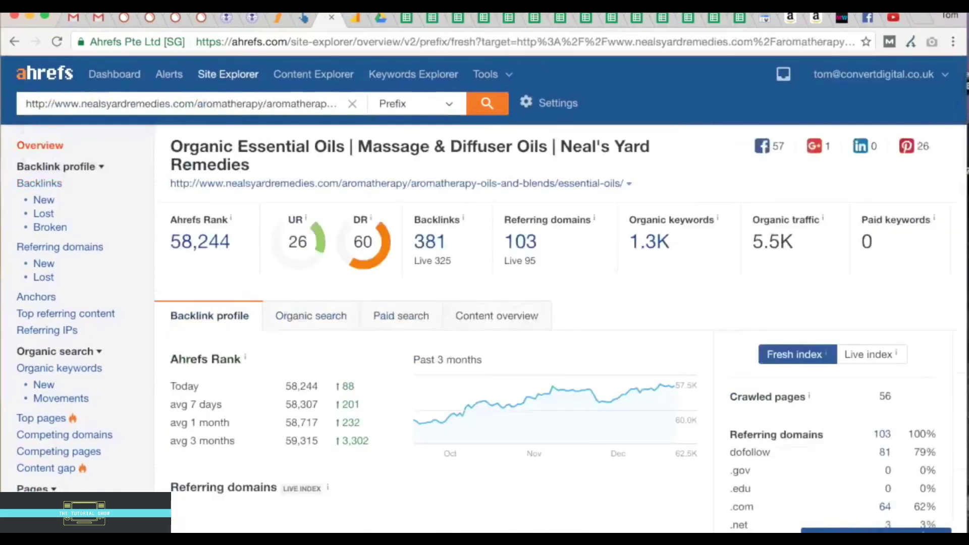
# Open the page's backlinks report and filter the link type to Dofollow.
pyautogui.click(52, 184)
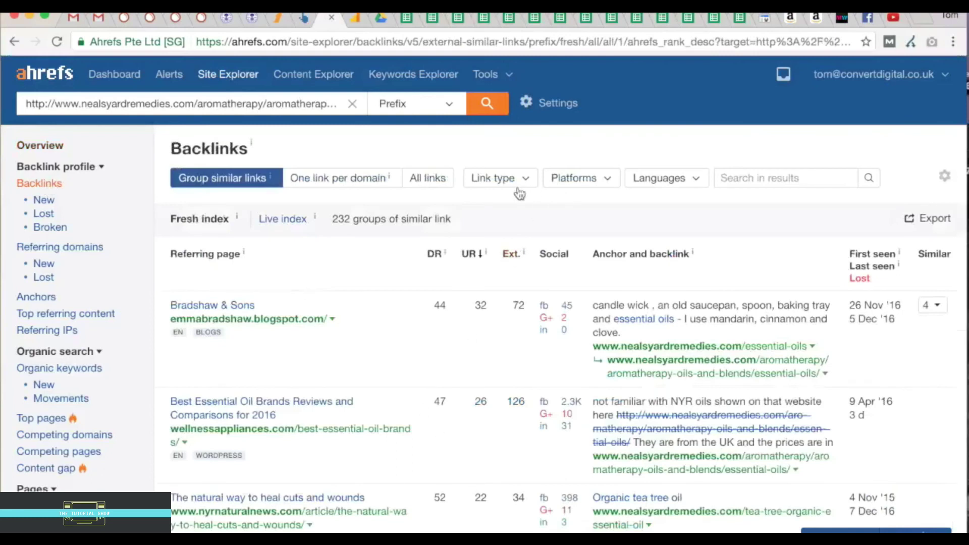
pyautogui.click(498, 182)
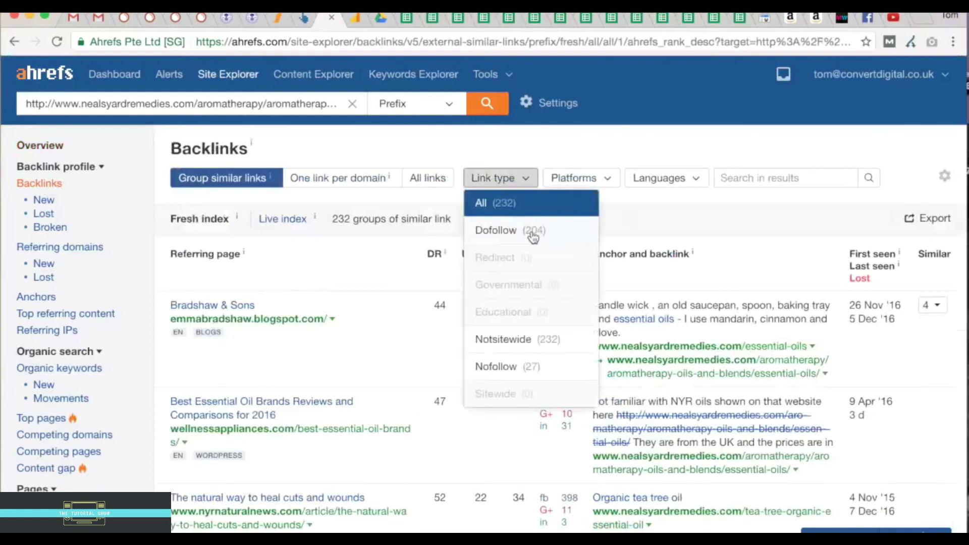
pyautogui.click(497, 231)
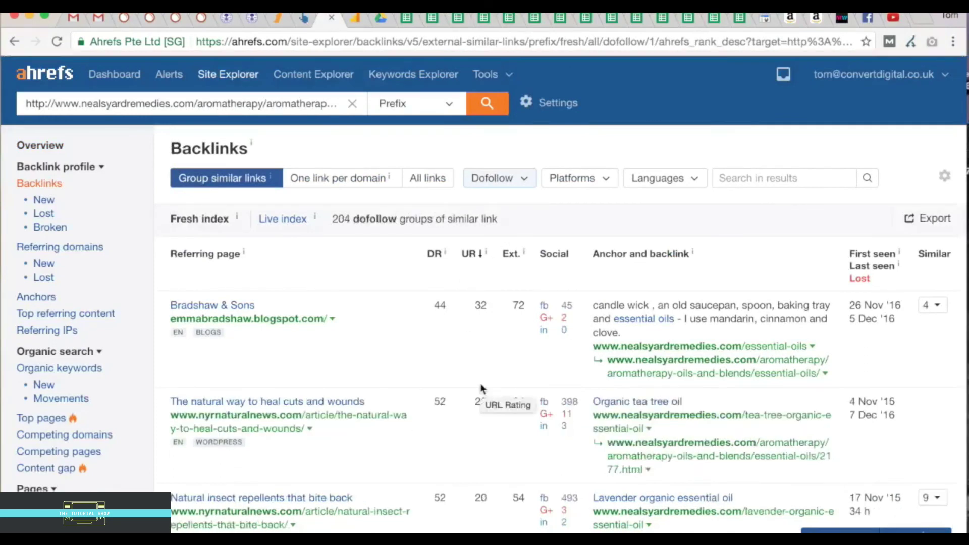
# Examine the dofollow backlinks, comparing referring pages, their ratings, anchor texts and the essential oil pages they link to.
pyautogui.scroll(-5, 482, 389)
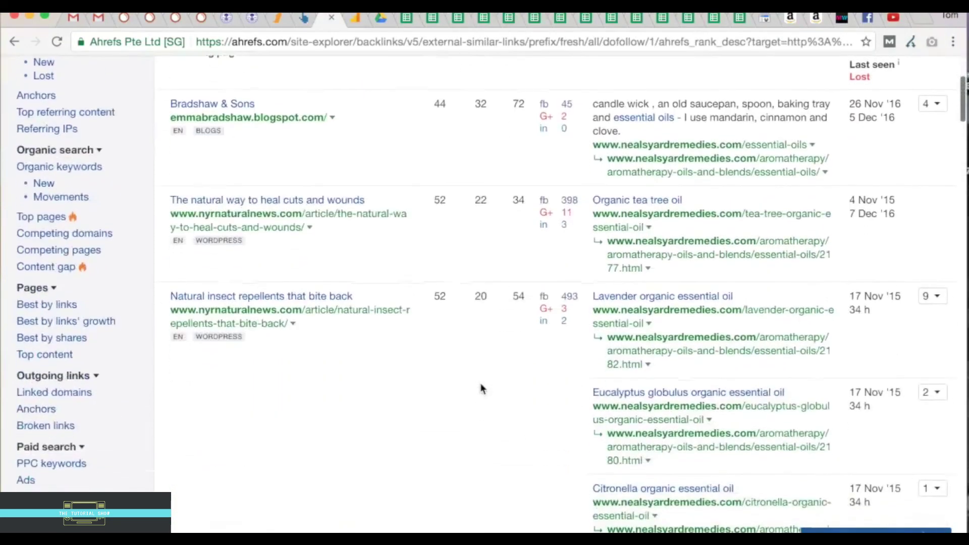
pyautogui.scroll(-1, 482, 389)
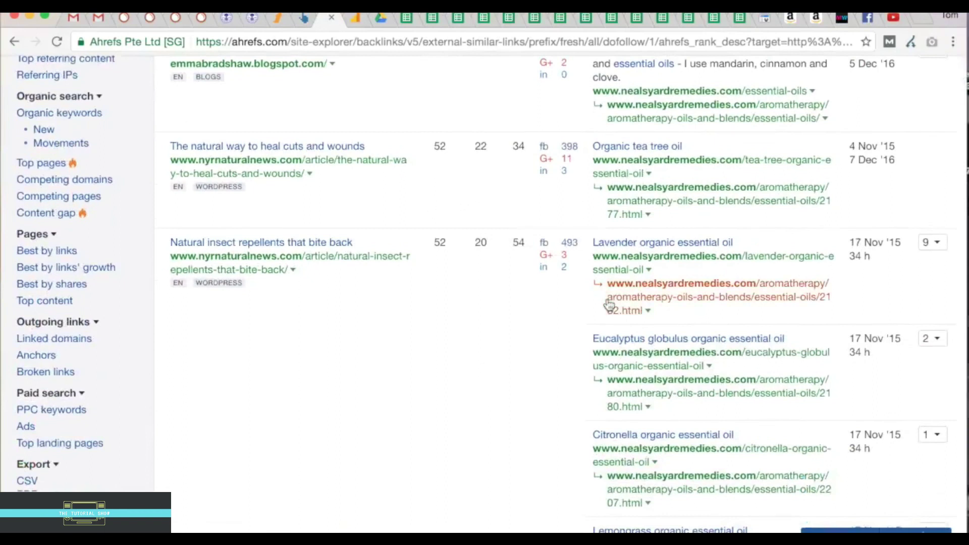
pyautogui.scroll(-1, 609, 305)
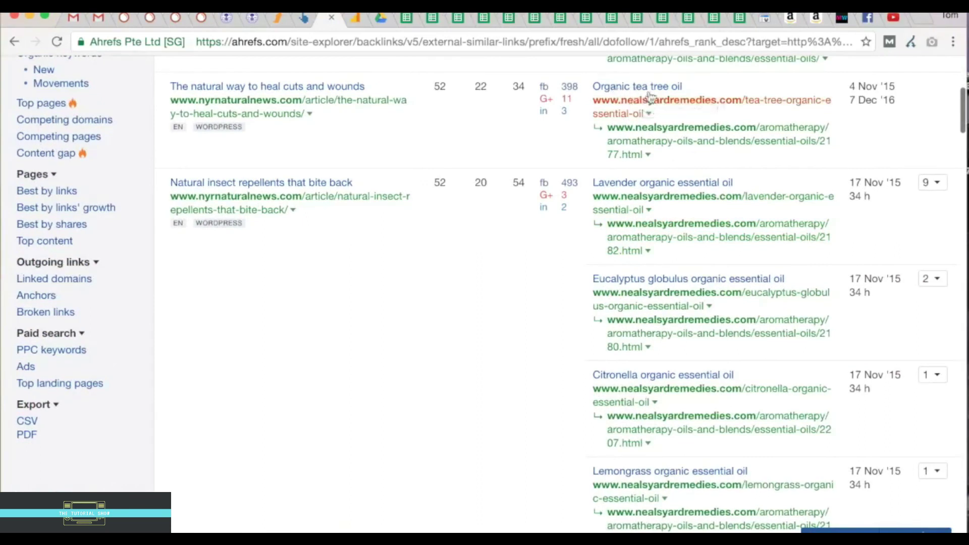
pyautogui.scroll(-2, 601, 200)
pyautogui.scroll(-6, 603, 202)
pyautogui.scroll(-3, 600, 201)
pyautogui.scroll(20, 601, 202)
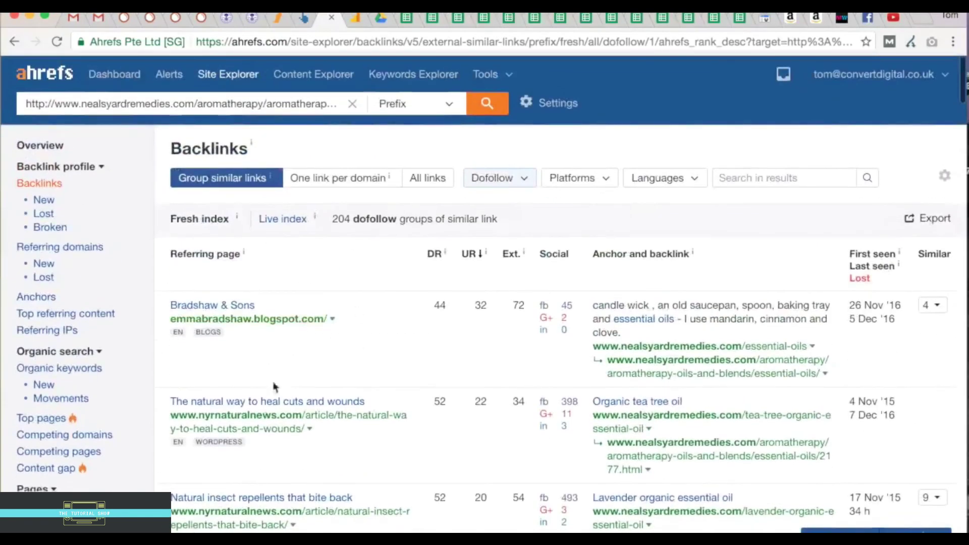
pyautogui.scroll(-4, 266, 515)
pyautogui.scroll(3, 266, 514)
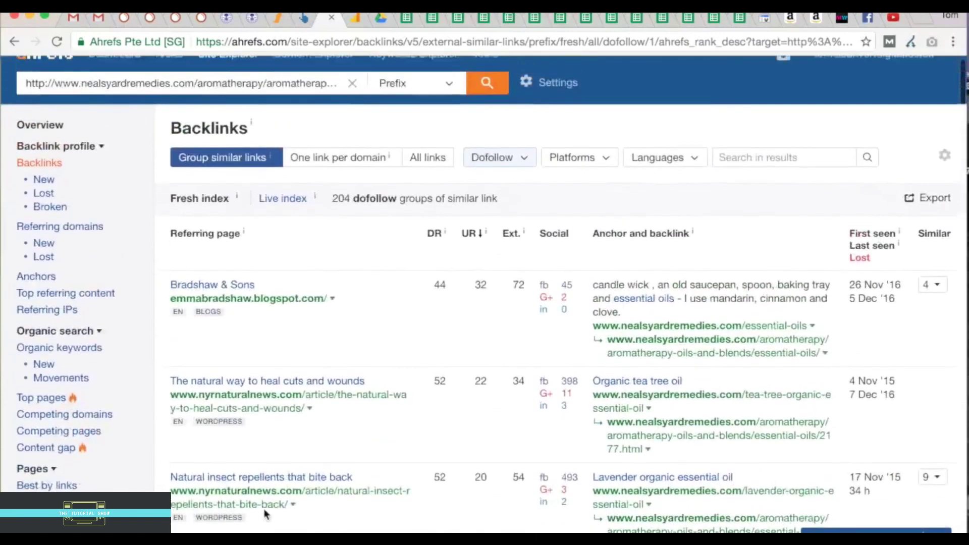
pyautogui.scroll(1, 266, 515)
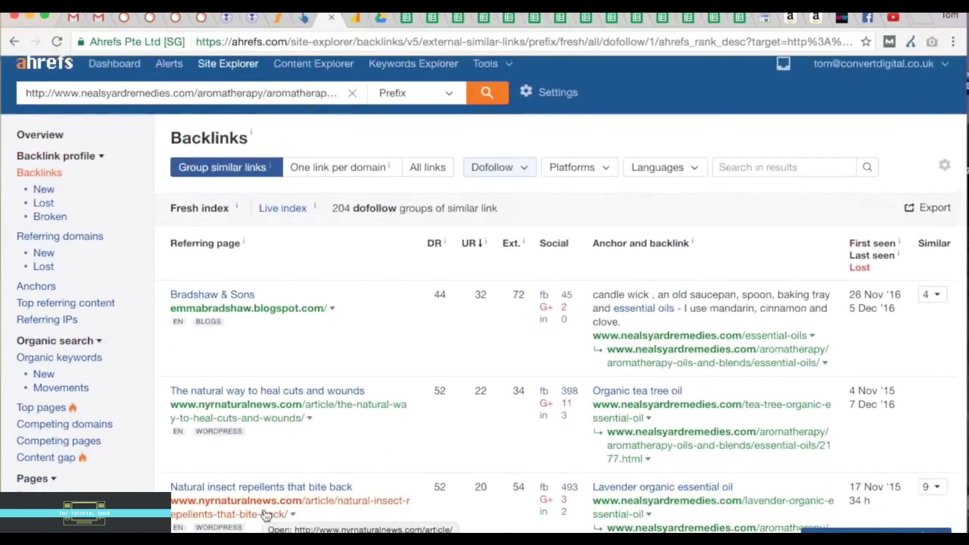